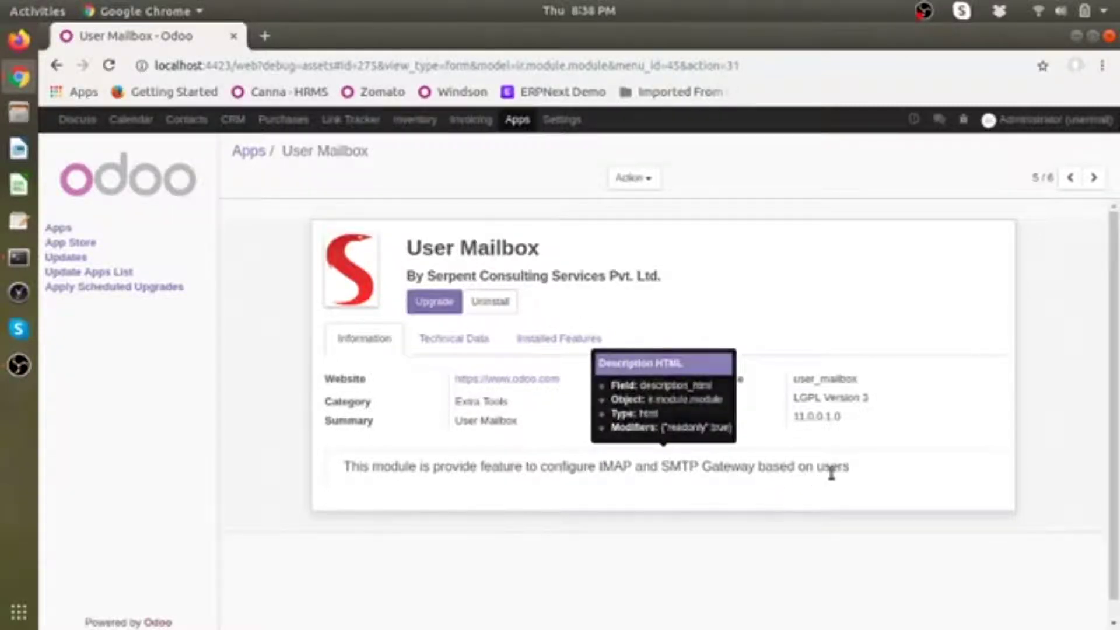
Step: Open the Settings dashboard from the top menu bar
{"action": "left_click", "coordinate": [564, 119]}
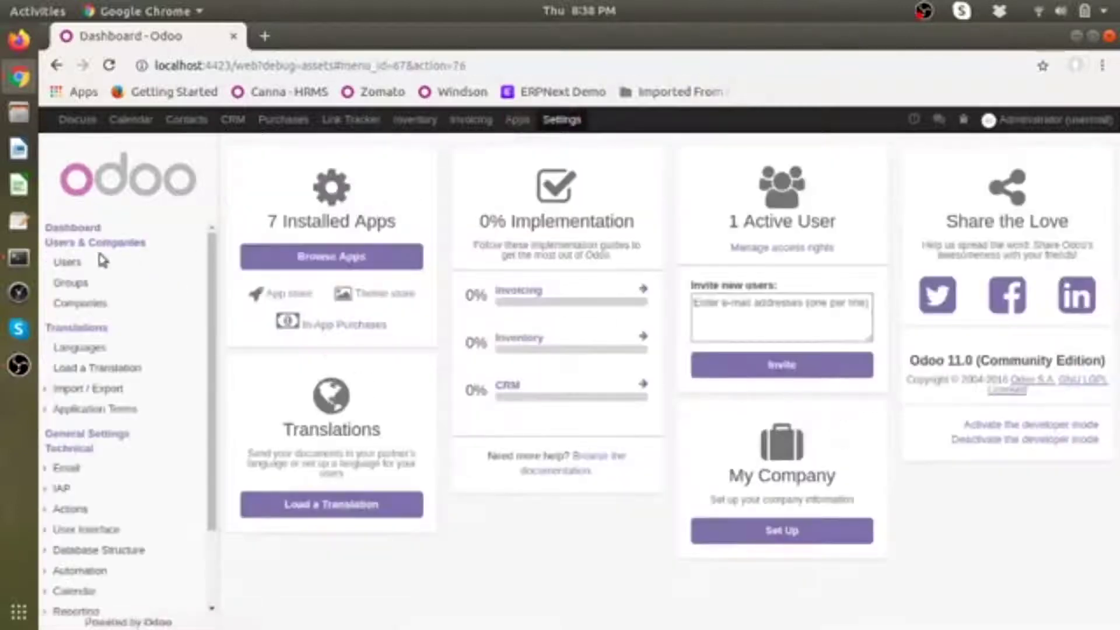
Step: Open the Administrator user's E-Mail Configuration from the Users list
{"action": "left_click", "coordinate": [80, 263]}
{"action": "left_click", "coordinate": [425, 248]}
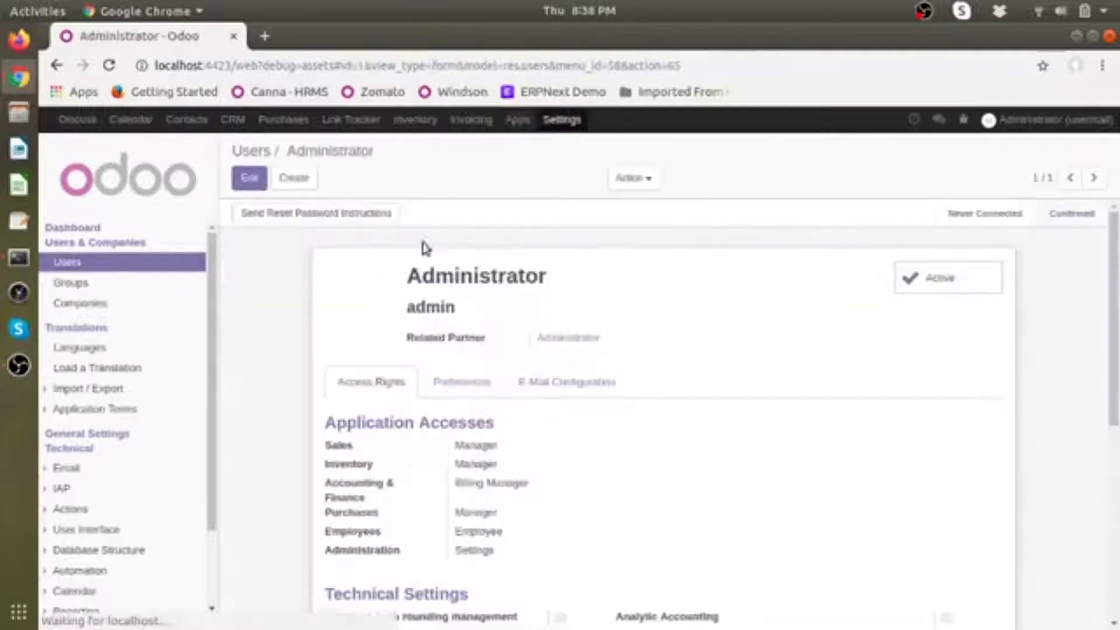
{"action": "left_click", "coordinate": [558, 388]}
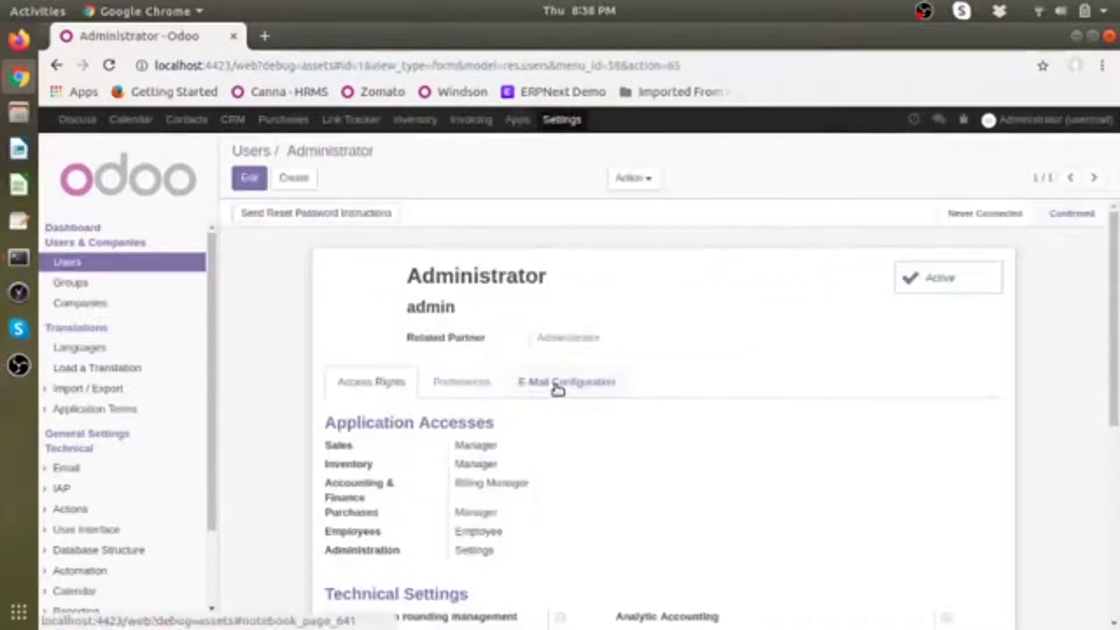
{"action": "scroll", "coordinate": [575, 387], "scroll_direction": "down", "scroll_amount": 4}
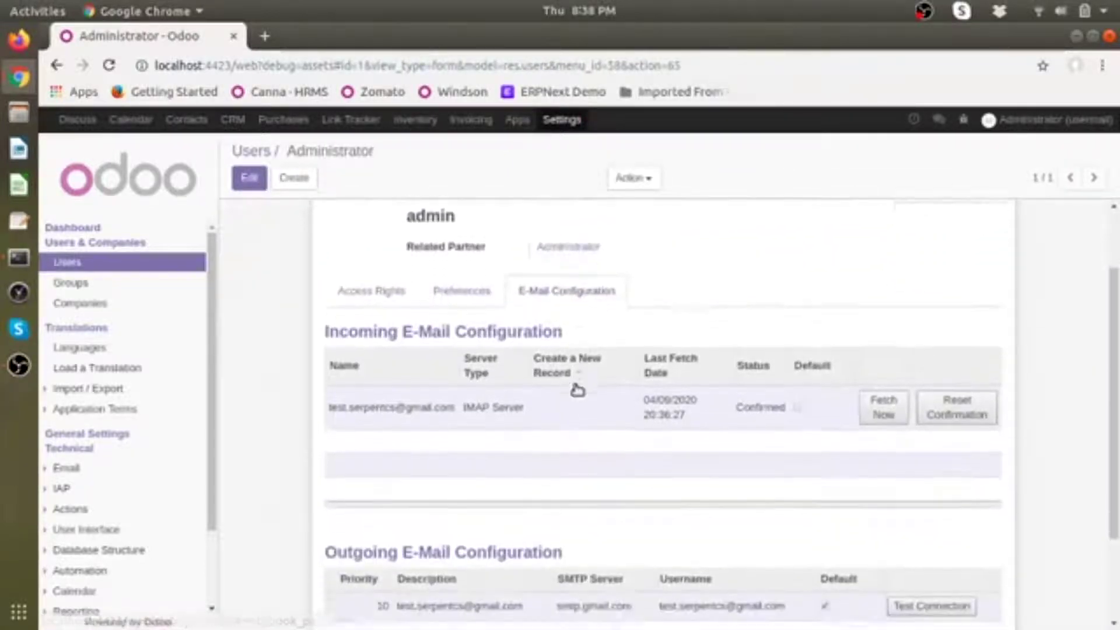
Step: Inspect the Confirmed IMAP incoming server and the smtp.gmail.com outgoing server details
{"action": "left_click", "coordinate": [456, 378]}
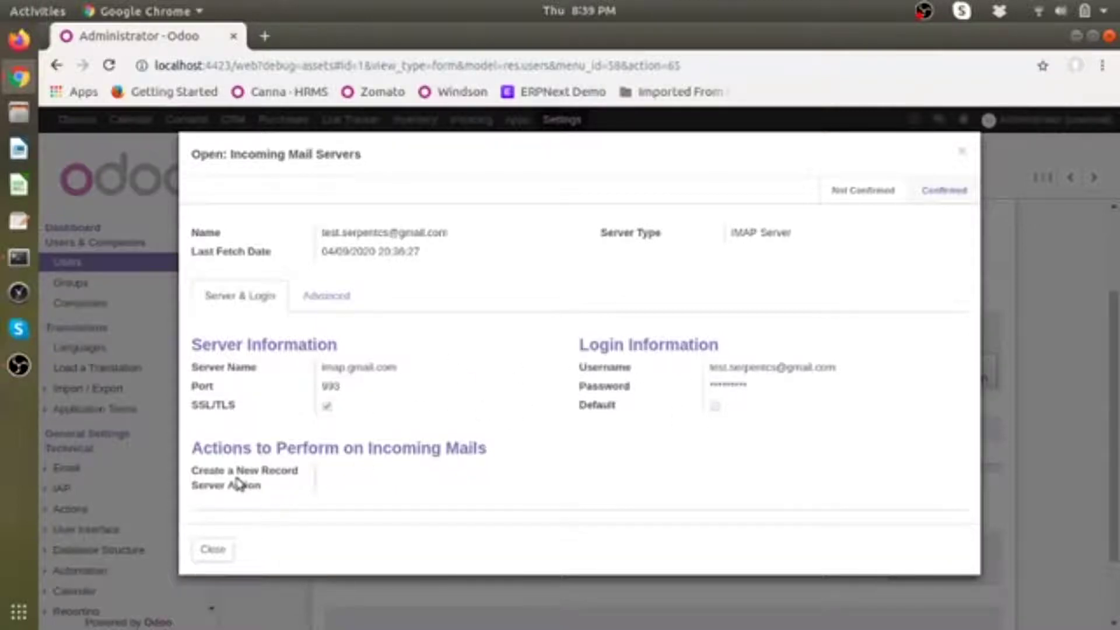
{"action": "mouse_move", "coordinate": [201, 472]}
{"action": "left_click", "coordinate": [224, 553]}
{"action": "scroll", "coordinate": [502, 560], "scroll_direction": "down", "scroll_amount": 3}
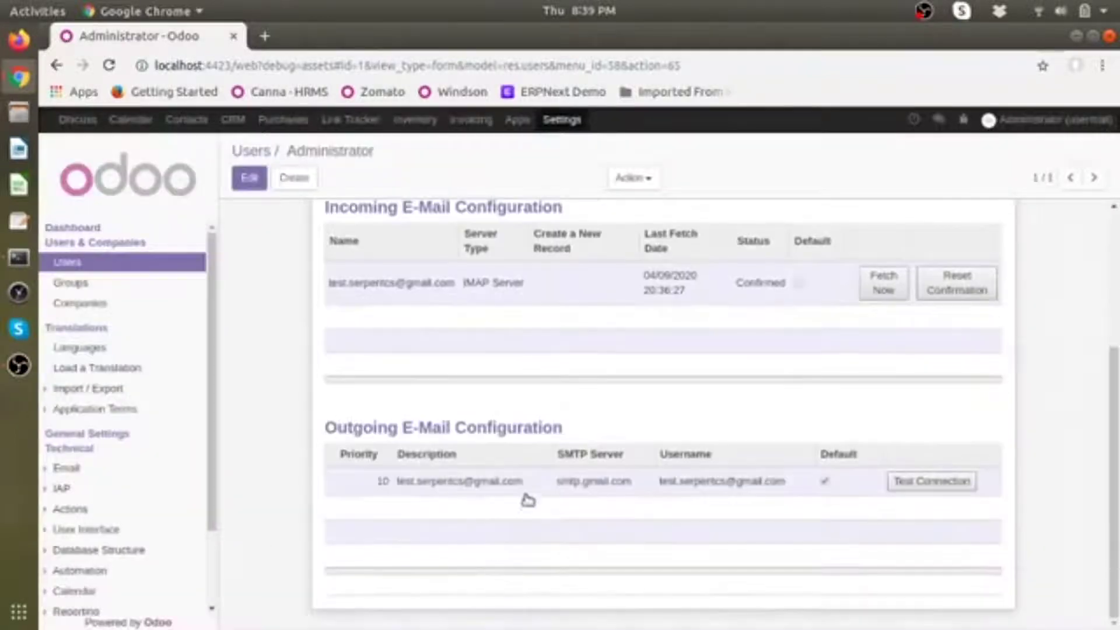
{"action": "left_click", "coordinate": [526, 496]}
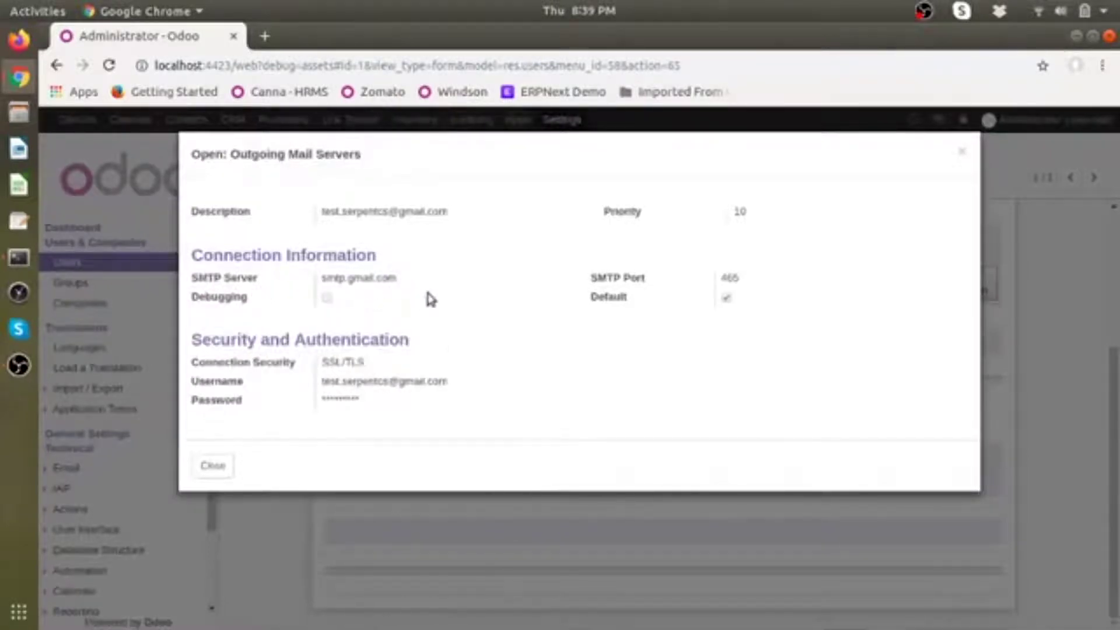
{"action": "left_click", "coordinate": [213, 465]}
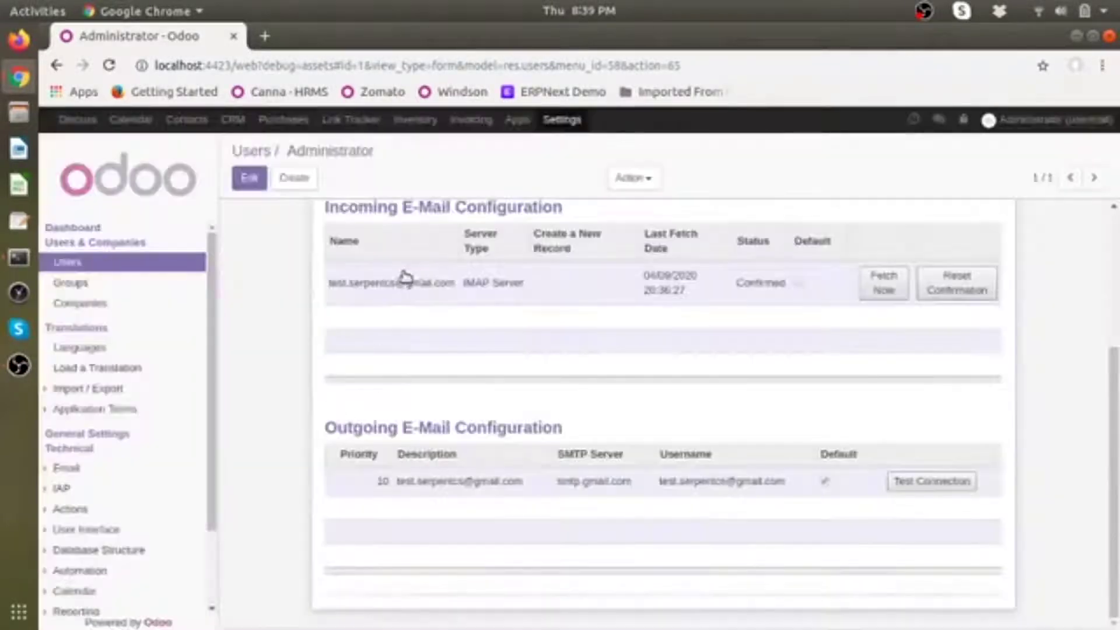
Step: Post 'Hello There, This is new mail for lead1' to the New Lead's followers from its chatter
{"action": "left_click", "coordinate": [233, 119]}
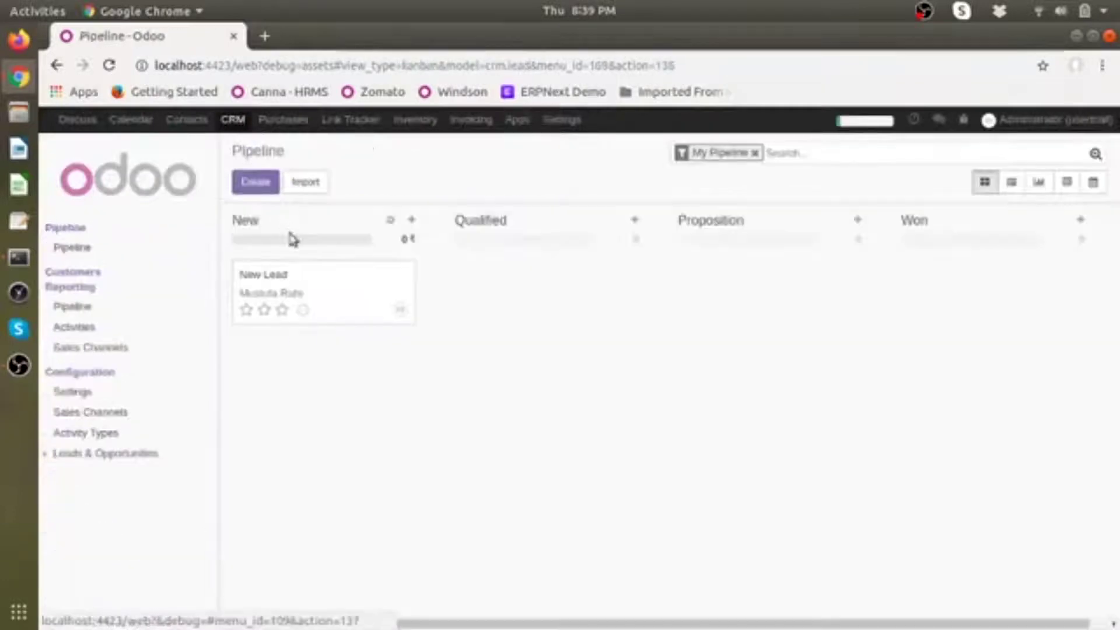
{"action": "left_click", "coordinate": [292, 289]}
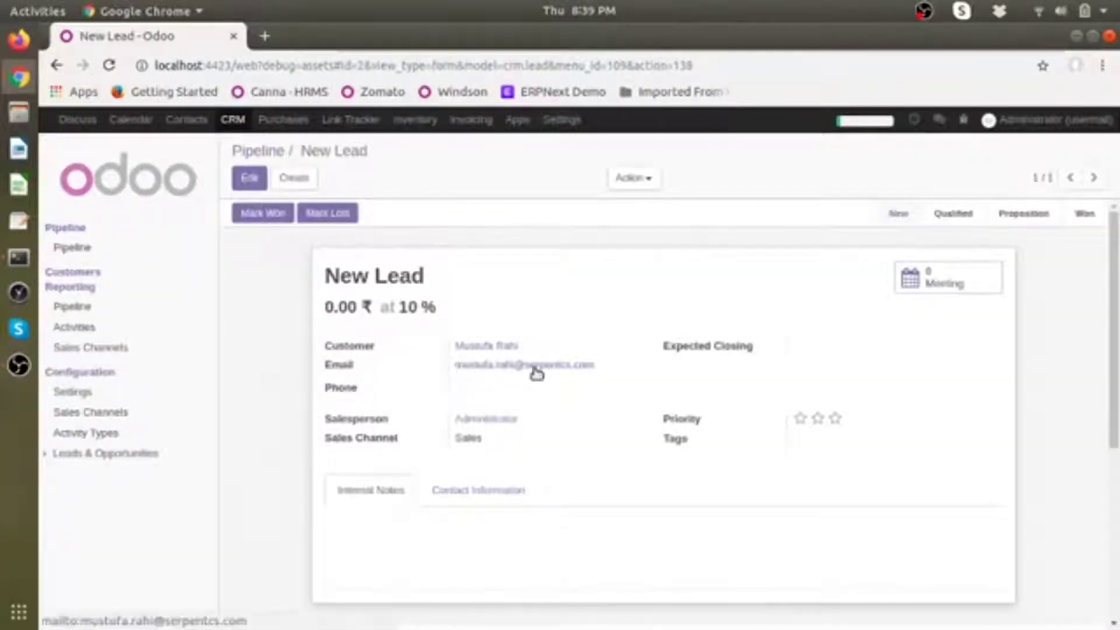
{"action": "scroll", "coordinate": [542, 419], "scroll_direction": "down", "scroll_amount": 5}
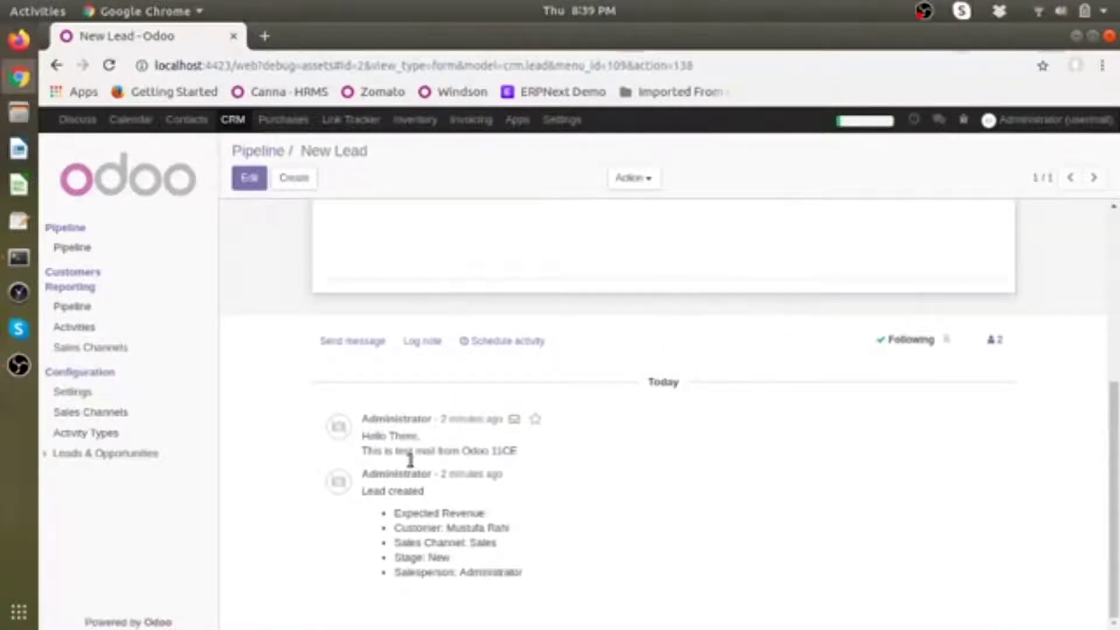
{"action": "left_click", "coordinate": [361, 345]}
{"action": "type", "text": "H"}
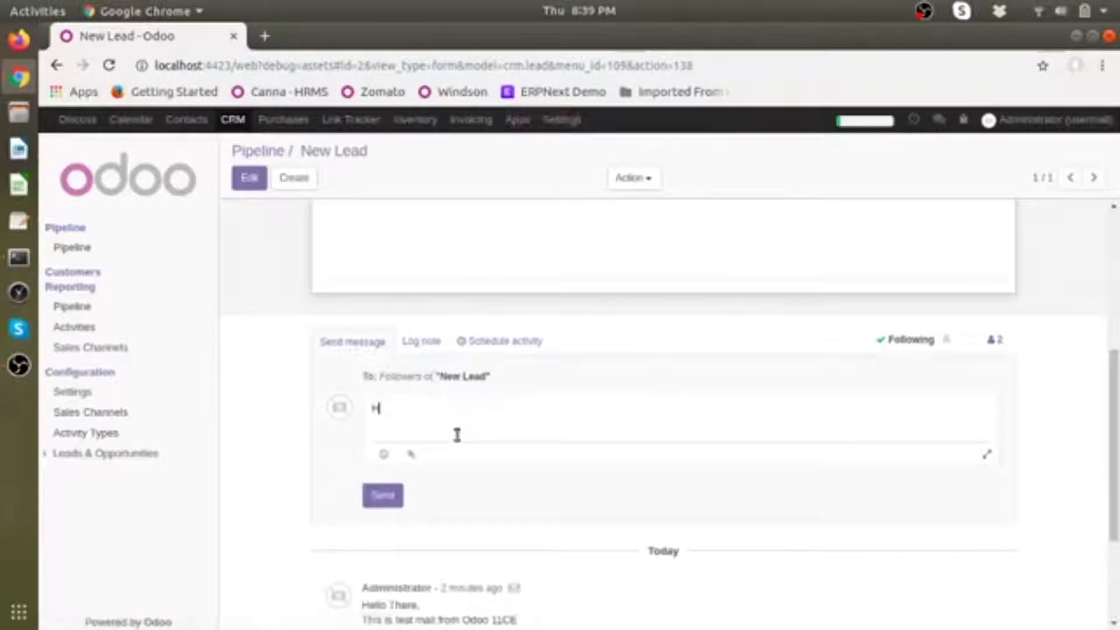
{"action": "type", "text": "ello There,"}
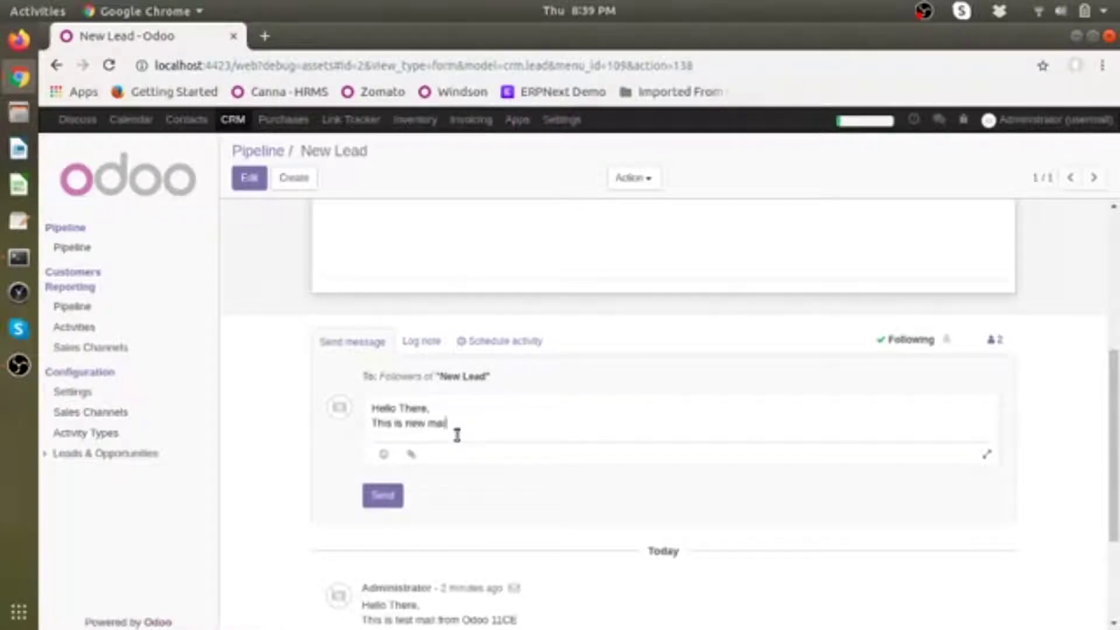
{"action": "type", "text": "or lead1"}
{"action": "left_click", "coordinate": [382, 496]}
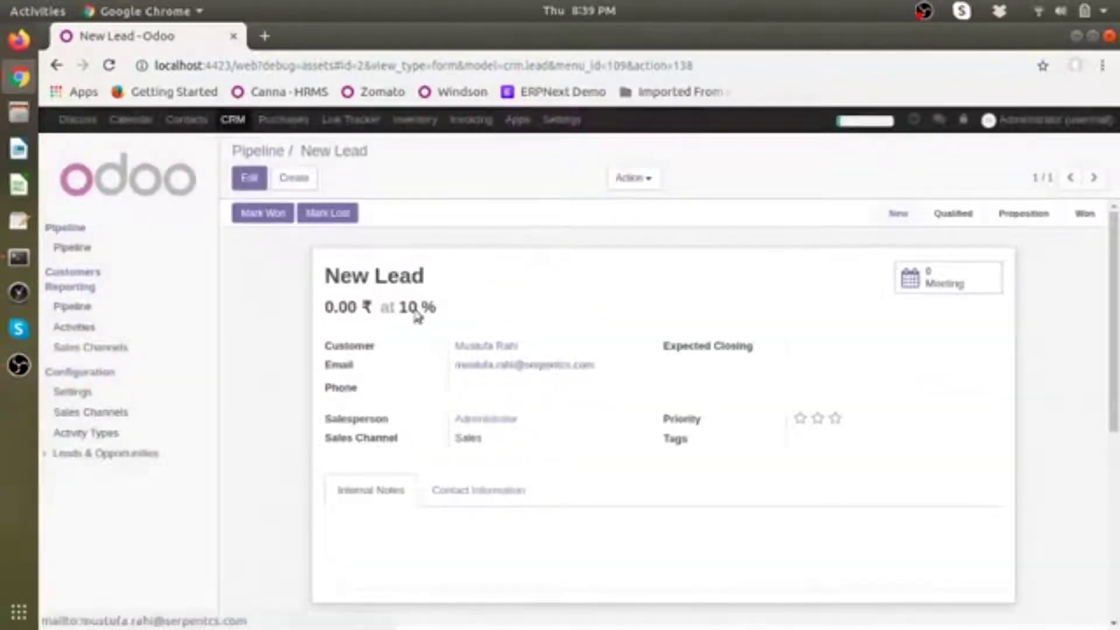
{"action": "left_click", "coordinate": [19, 76]}
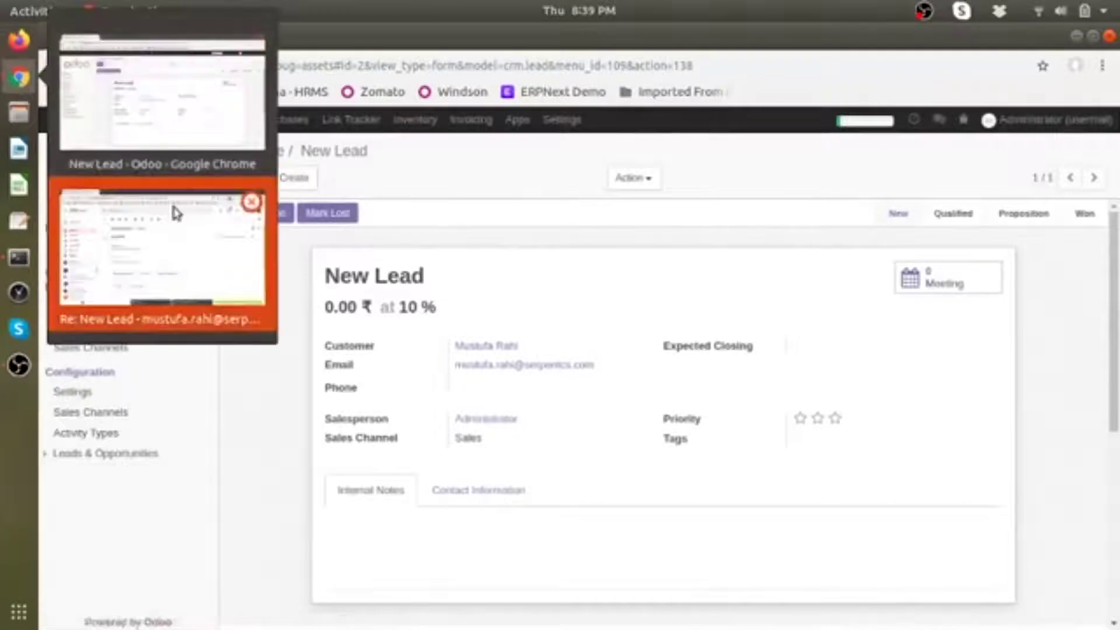
Step: In Gmail, open the Re: New Lead thread and start a reply to the Administrator
{"action": "left_click", "coordinate": [170, 199]}
{"action": "left_click", "coordinate": [269, 186]}
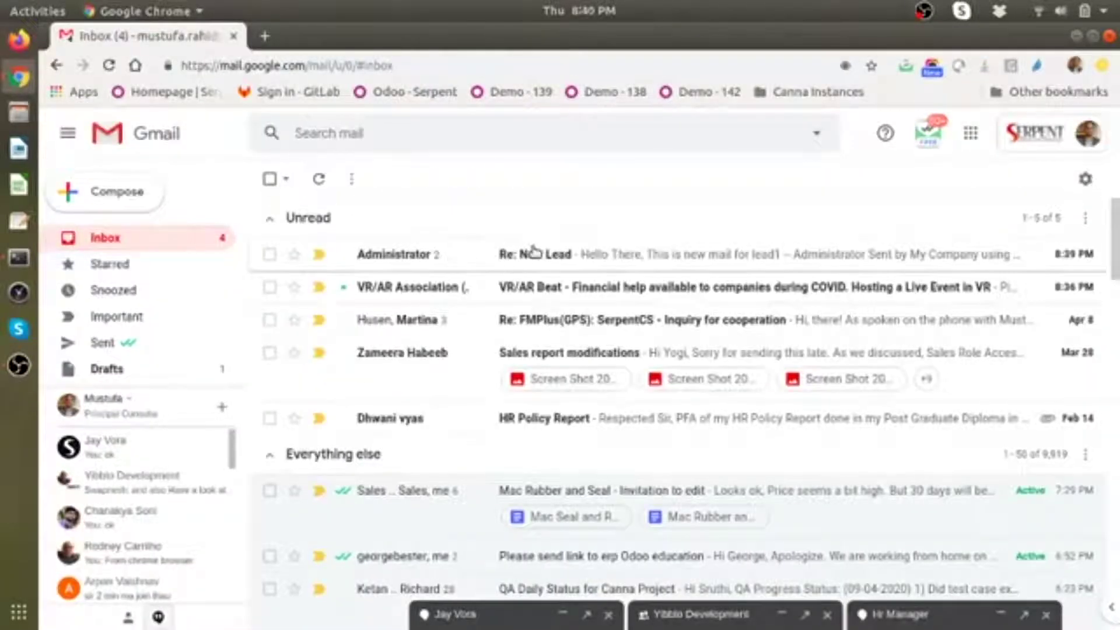
{"action": "left_click", "coordinate": [542, 257]}
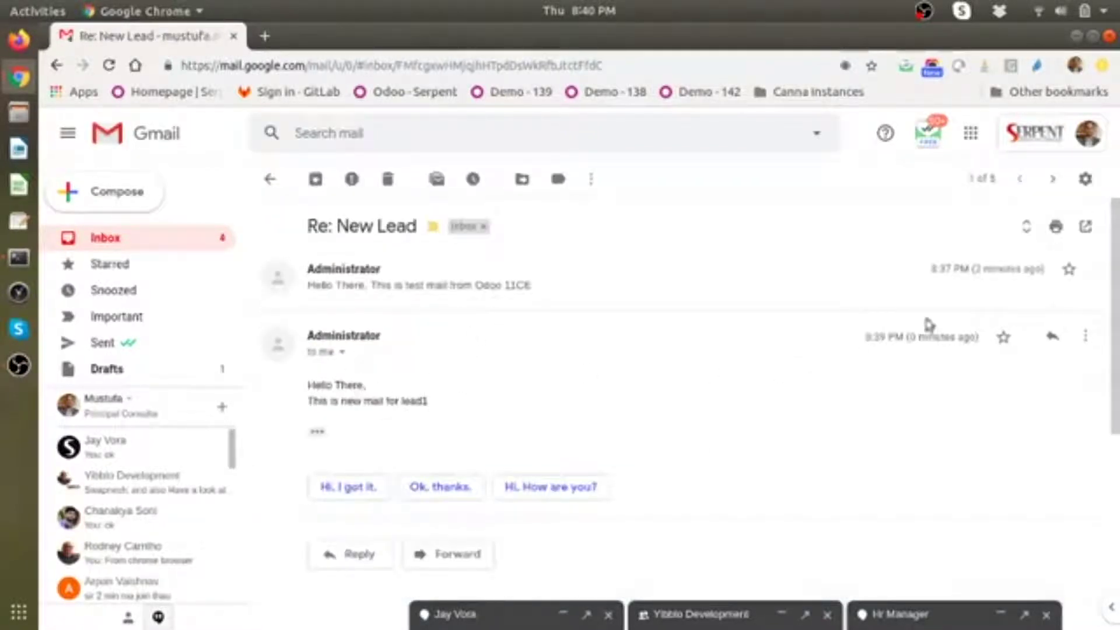
{"action": "left_click", "coordinate": [1057, 337]}
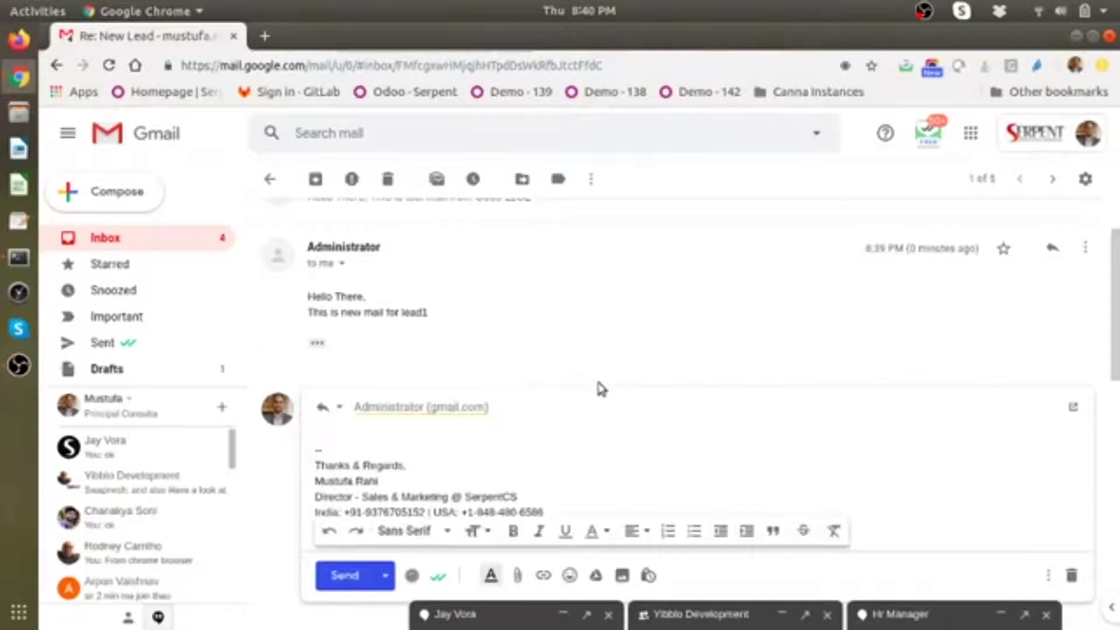
{"action": "left_click", "coordinate": [540, 406]}
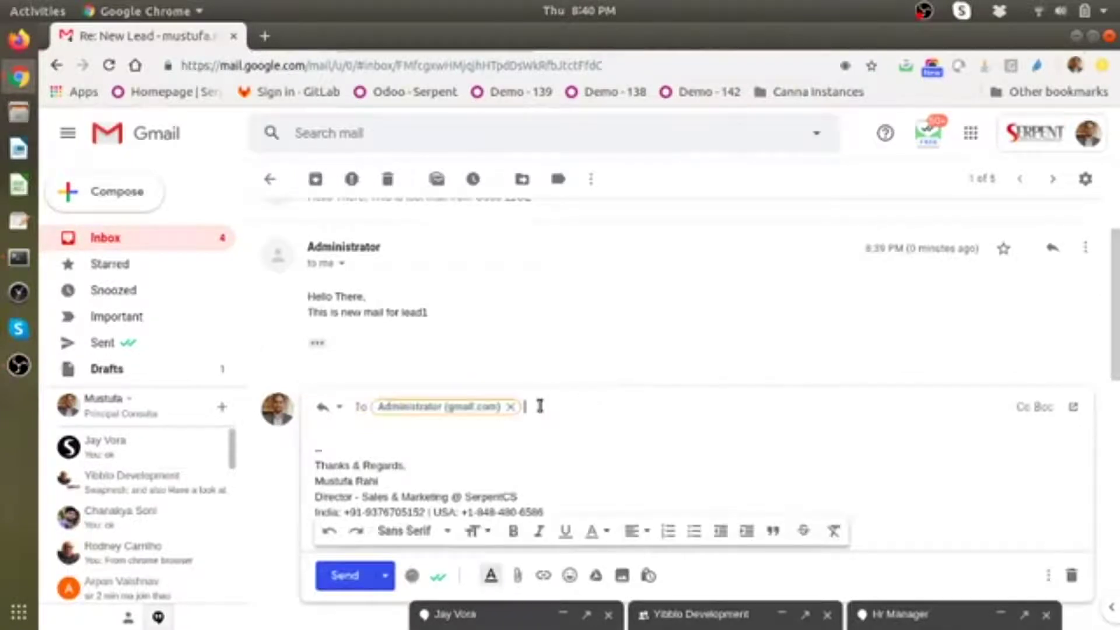
{"action": "double_click", "coordinate": [499, 404]}
Step: Send the reply 'Hi, I have received your email.' and switch back to Odoo
{"action": "left_click", "coordinate": [475, 428]}
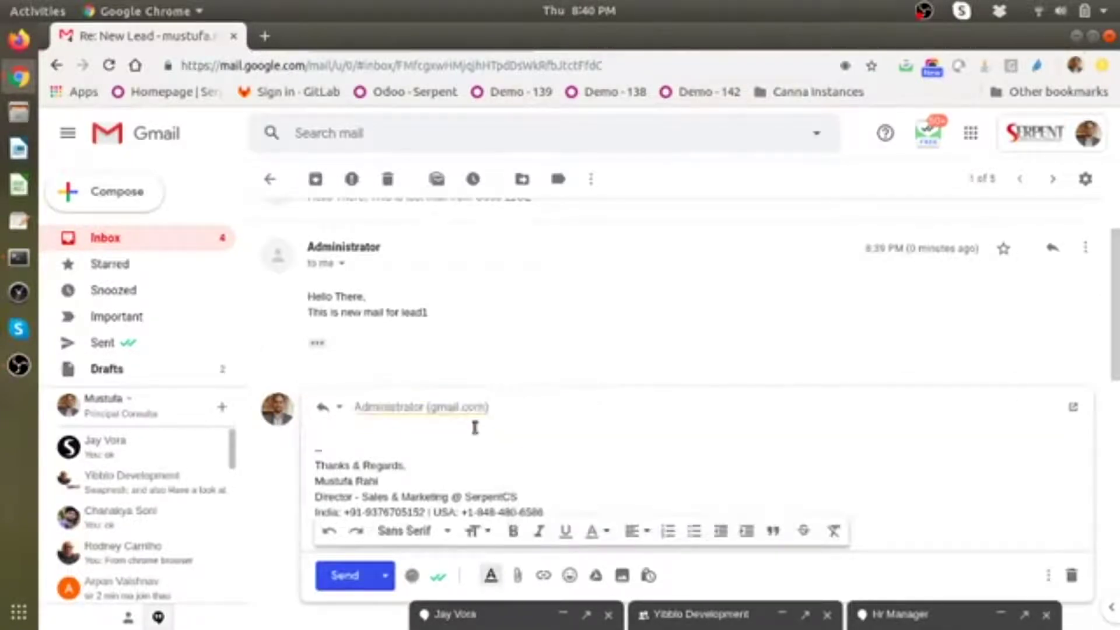
{"action": "type", "text": "Hi,"}
{"action": "key", "text": "Return"}
{"action": "key", "text": "Return"}
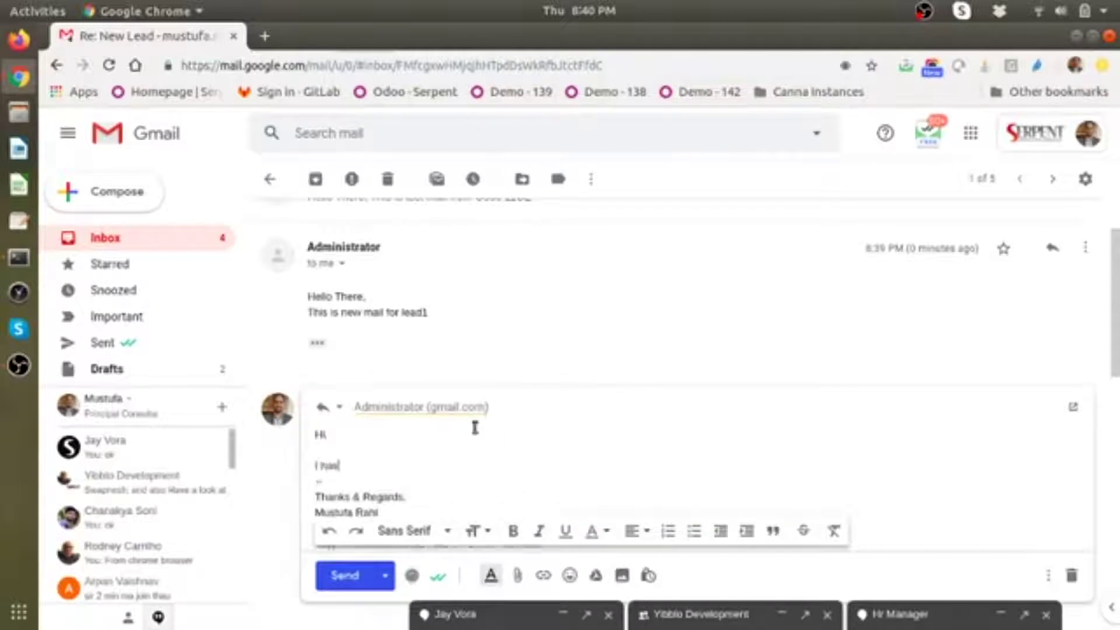
{"action": "type", "text": "I have received your email"}
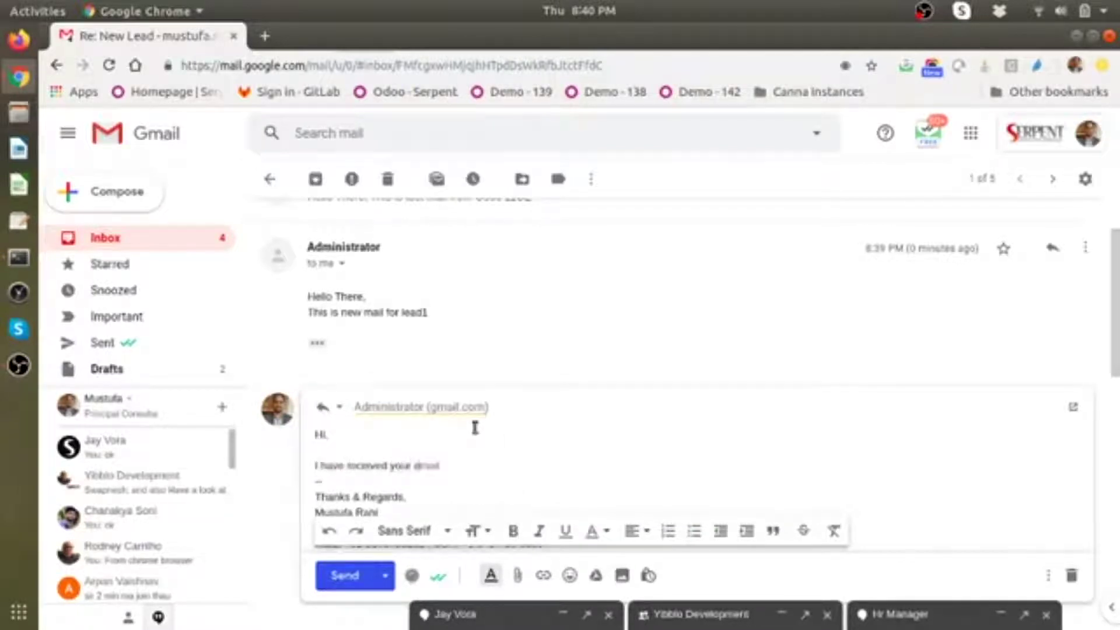
{"action": "type", "text": "."}
{"action": "key", "text": "Return"}
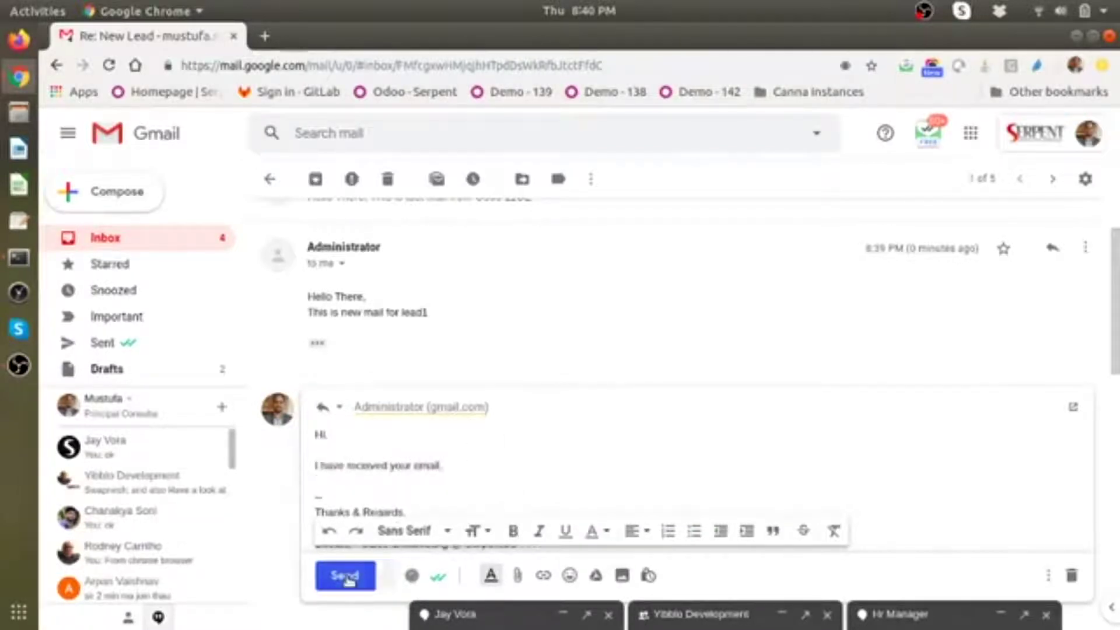
{"action": "left_click", "coordinate": [344, 575]}
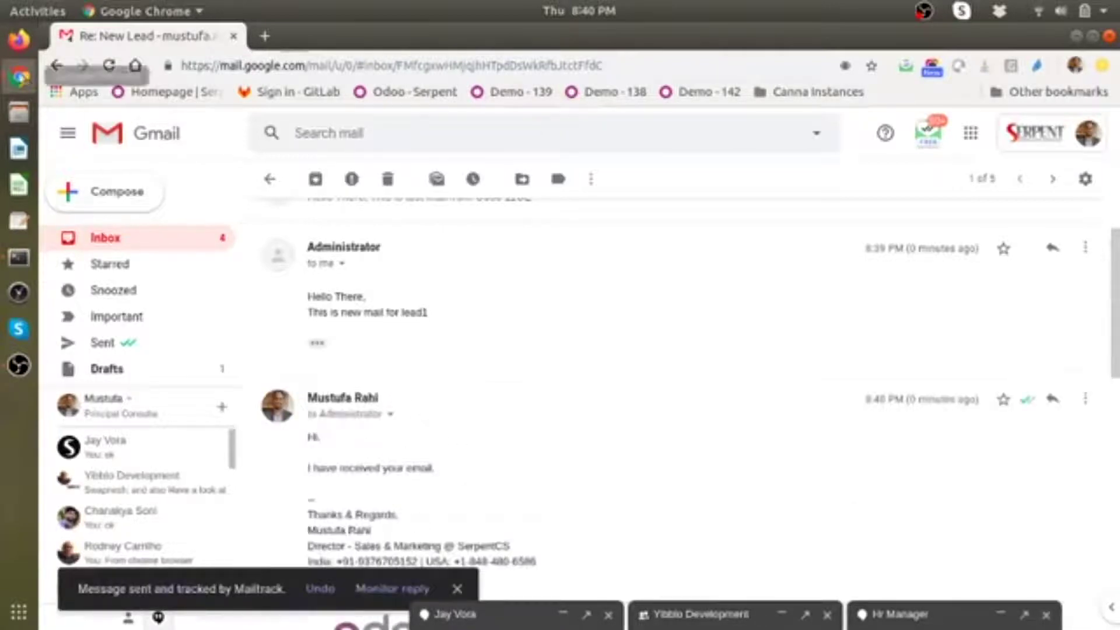
{"action": "left_click", "coordinate": [20, 78]}
{"action": "left_click", "coordinate": [200, 222]}
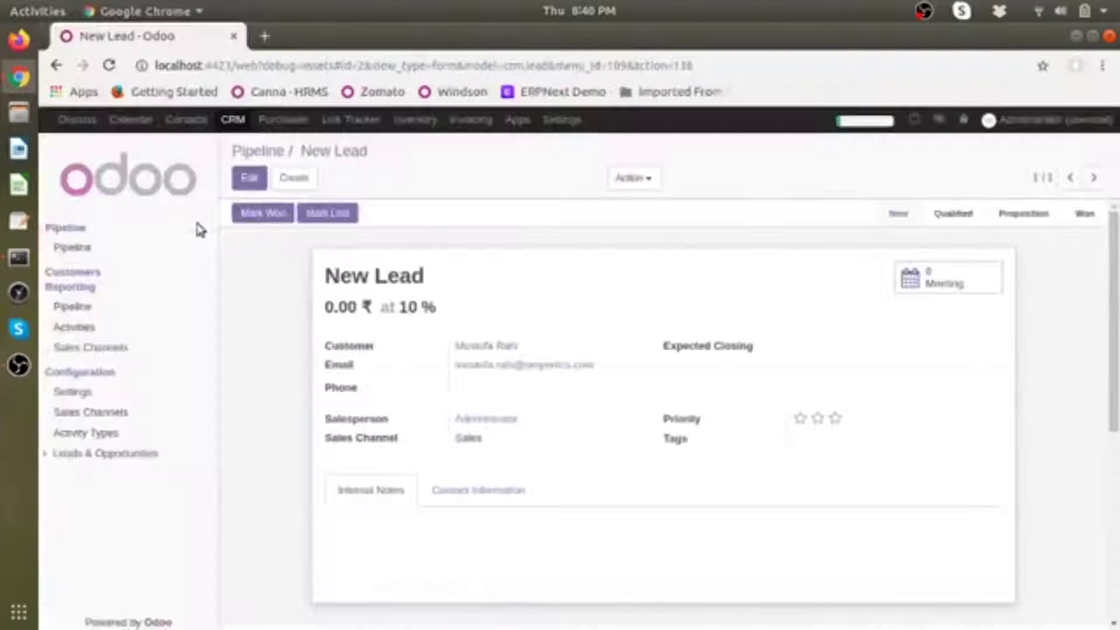
Step: Reopen the New Lead to check its chatter, then return to the Settings dashboard
{"action": "left_click", "coordinate": [267, 150]}
{"action": "left_click", "coordinate": [296, 283]}
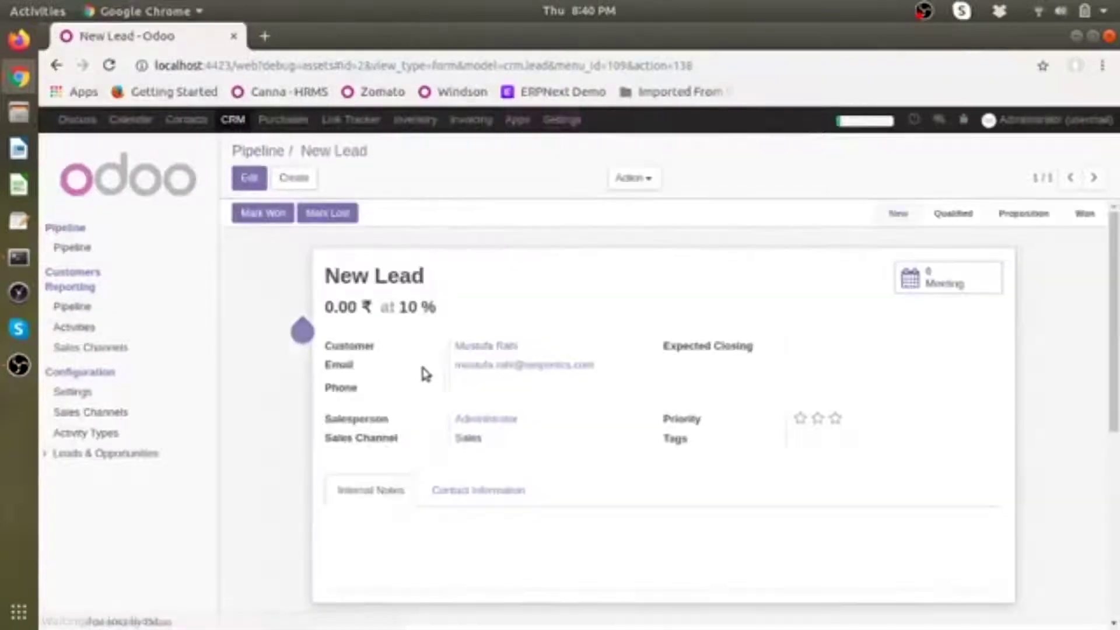
{"action": "scroll", "coordinate": [423, 367], "scroll_direction": "down", "scroll_amount": 3}
{"action": "scroll", "coordinate": [429, 370], "scroll_direction": "down", "scroll_amount": 2}
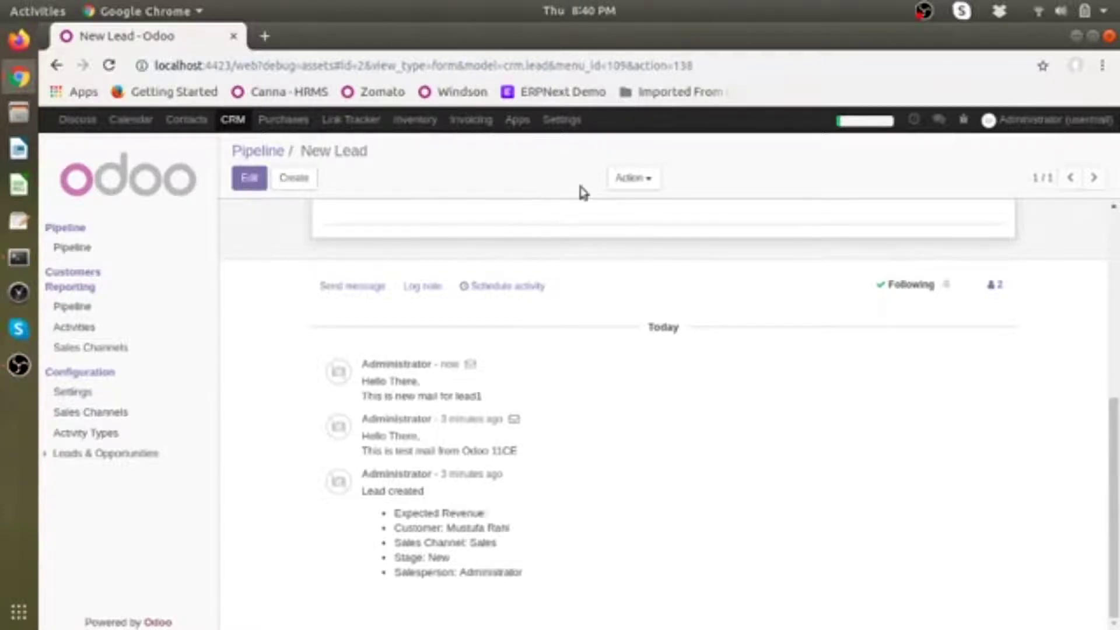
{"action": "left_click", "coordinate": [561, 120]}
{"action": "scroll", "coordinate": [125, 519], "scroll_direction": "down", "scroll_amount": 3}
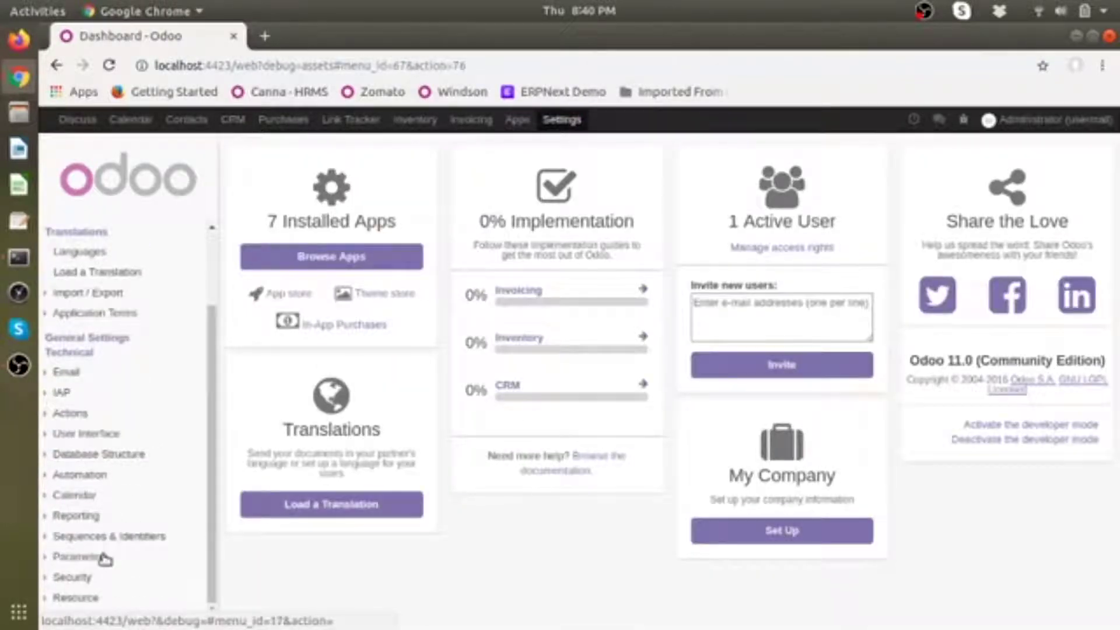
Step: Fetch mail now on the incoming mail server, then reopen the New Lead from CRM
{"action": "left_click", "coordinate": [89, 377]}
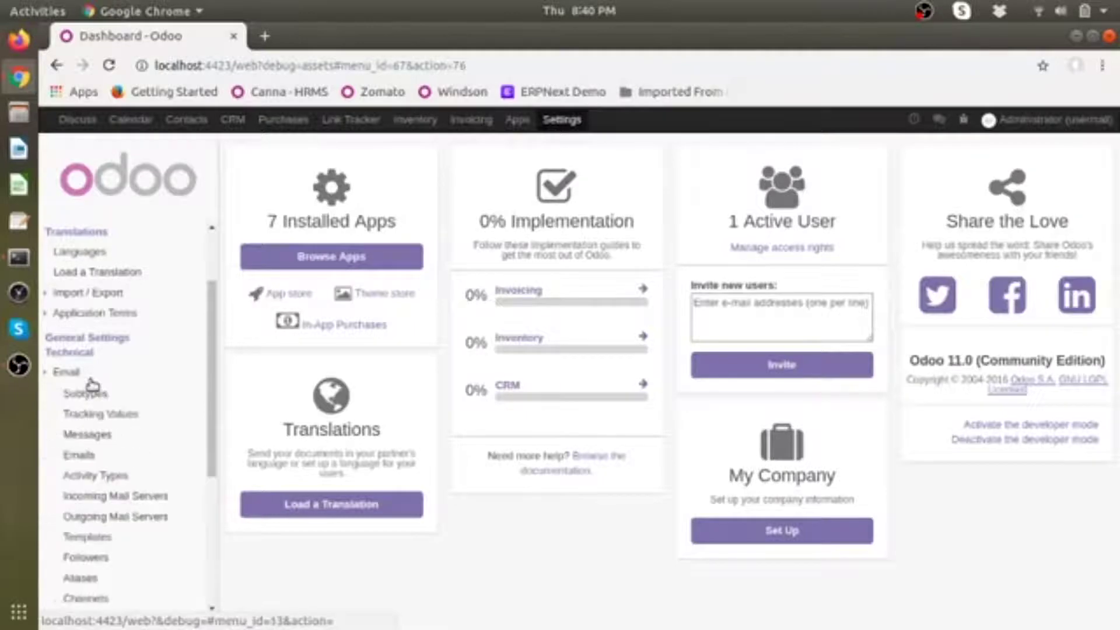
{"action": "left_click", "coordinate": [139, 502]}
{"action": "left_click", "coordinate": [278, 245]}
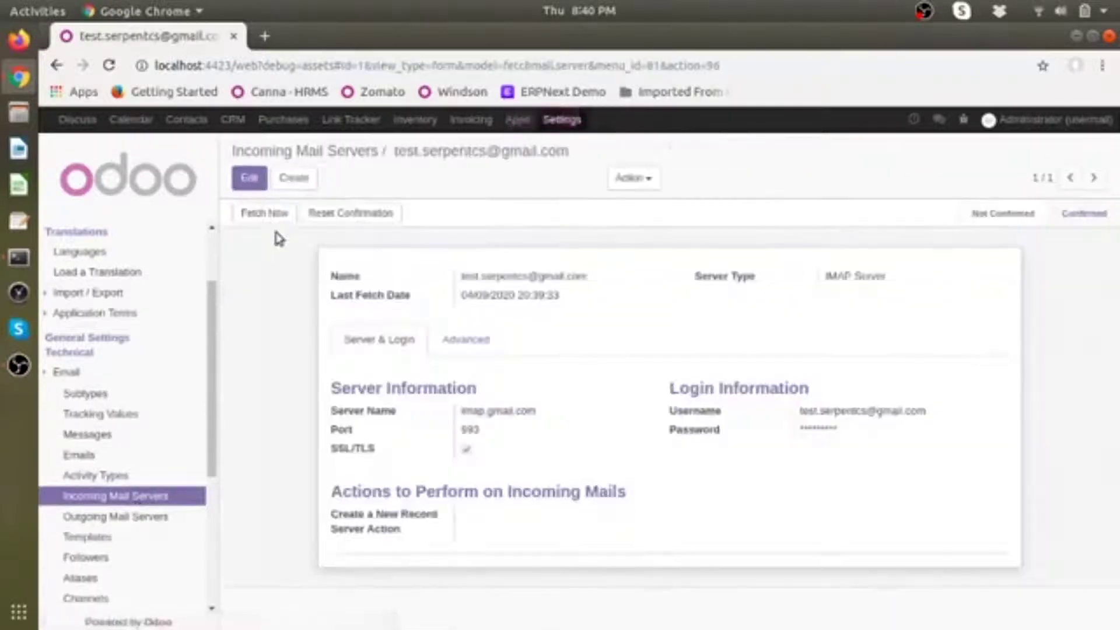
{"action": "left_click", "coordinate": [270, 213]}
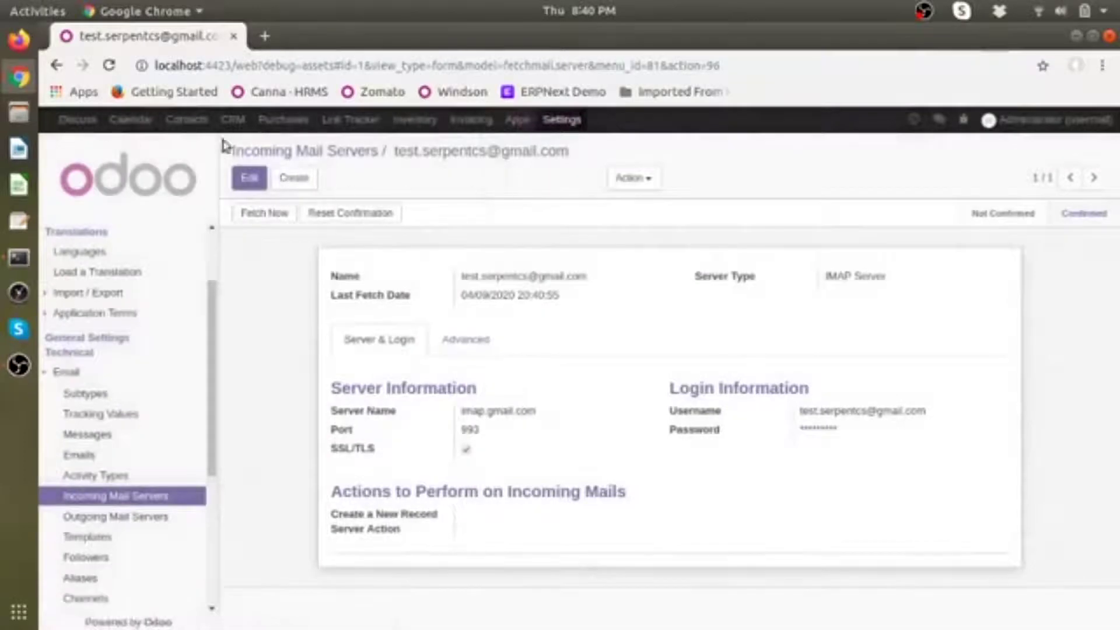
{"action": "left_click", "coordinate": [233, 120]}
{"action": "left_click", "coordinate": [288, 267]}
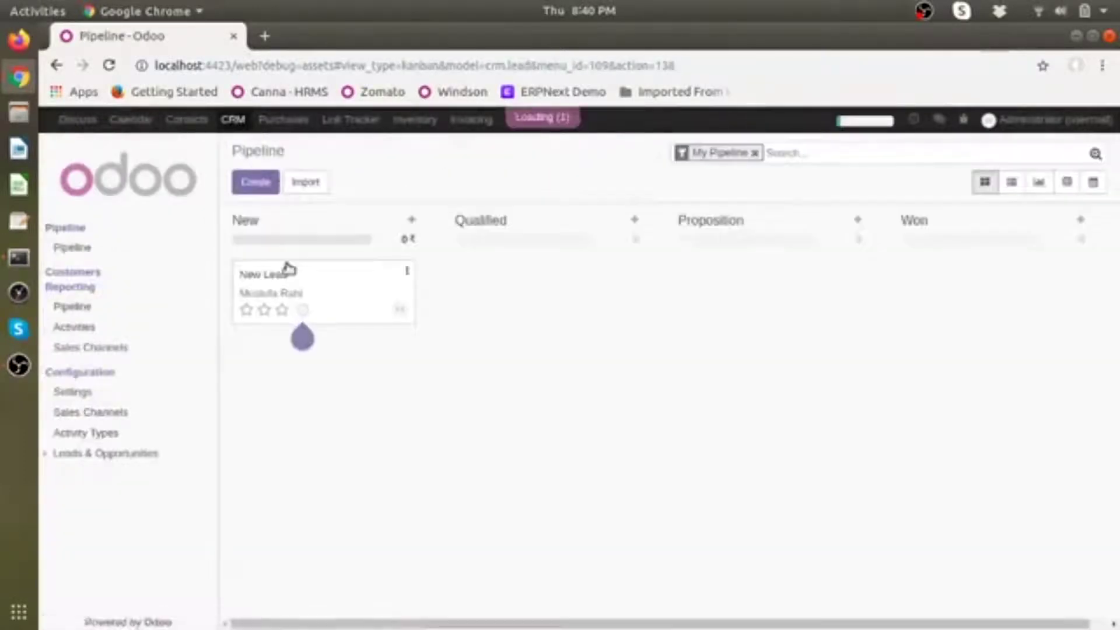
Step: Scroll the New Lead's chatter and reload the record from the pipeline to look for the reply
{"action": "scroll", "coordinate": [412, 380], "scroll_direction": "down", "scroll_amount": 5}
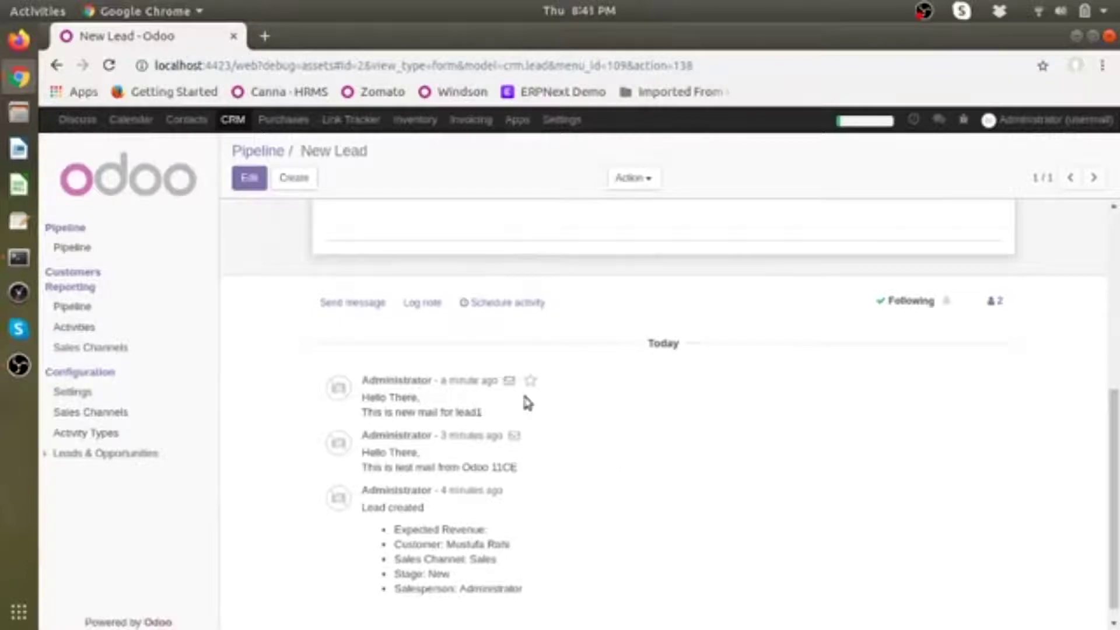
{"action": "scroll", "coordinate": [475, 407], "scroll_direction": "up", "scroll_amount": 10}
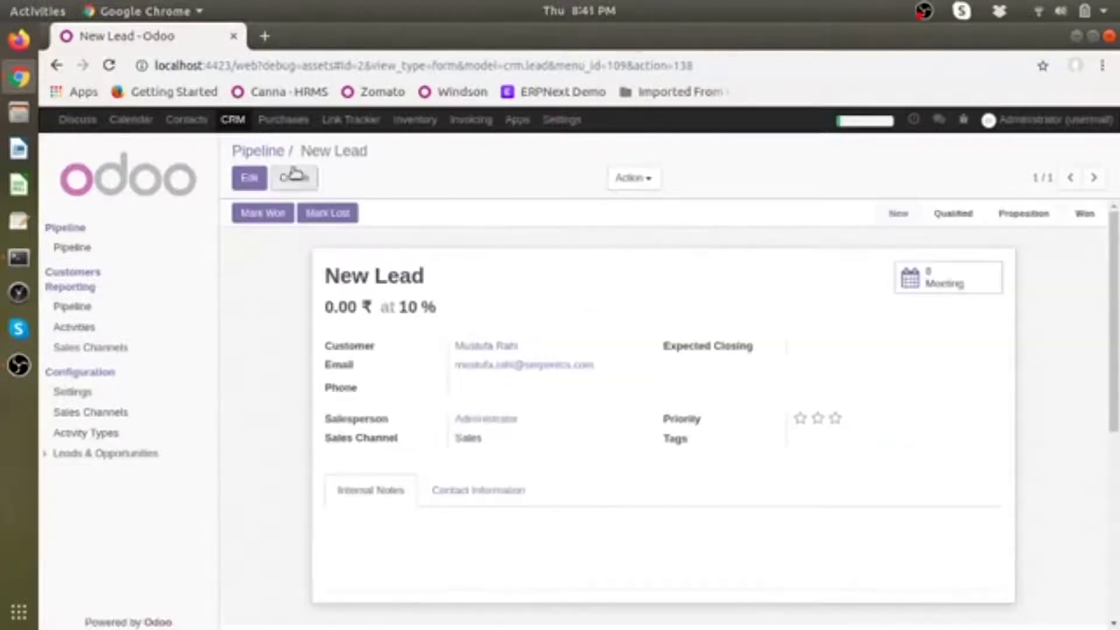
{"action": "left_click", "coordinate": [258, 151]}
{"action": "left_click", "coordinate": [325, 287]}
{"action": "scroll", "coordinate": [429, 405], "scroll_direction": "down", "scroll_amount": 5}
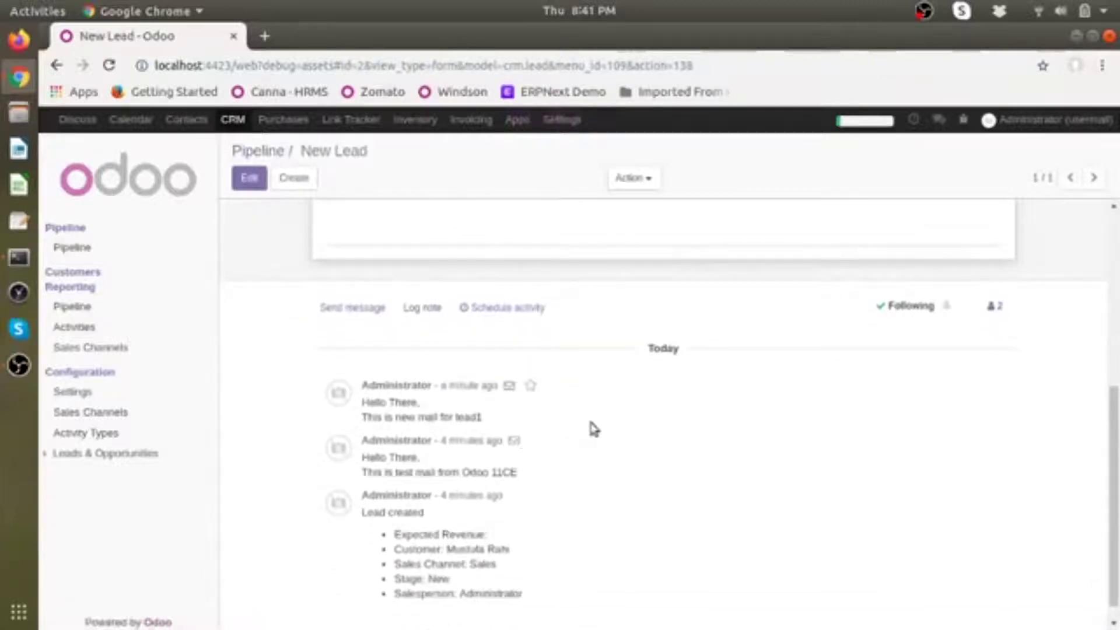
{"action": "scroll", "coordinate": [592, 427], "scroll_direction": "down", "scroll_amount": 1}
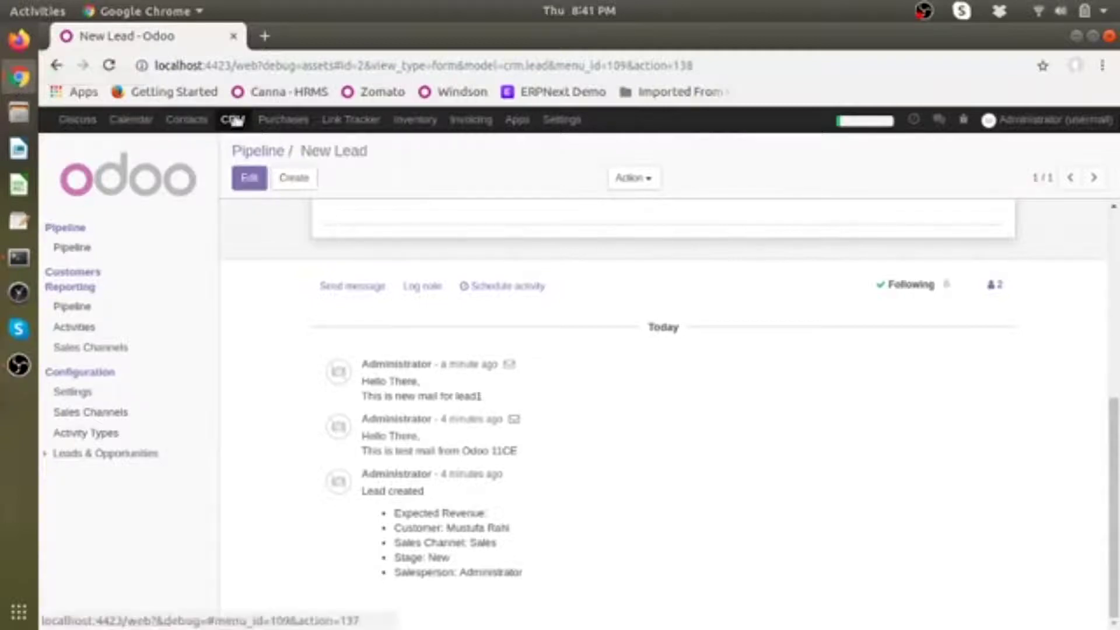
Step: Reopen the New Lead once more, find only two Administrator messages, then open Settings
{"action": "left_click", "coordinate": [258, 153]}
{"action": "left_click", "coordinate": [282, 292]}
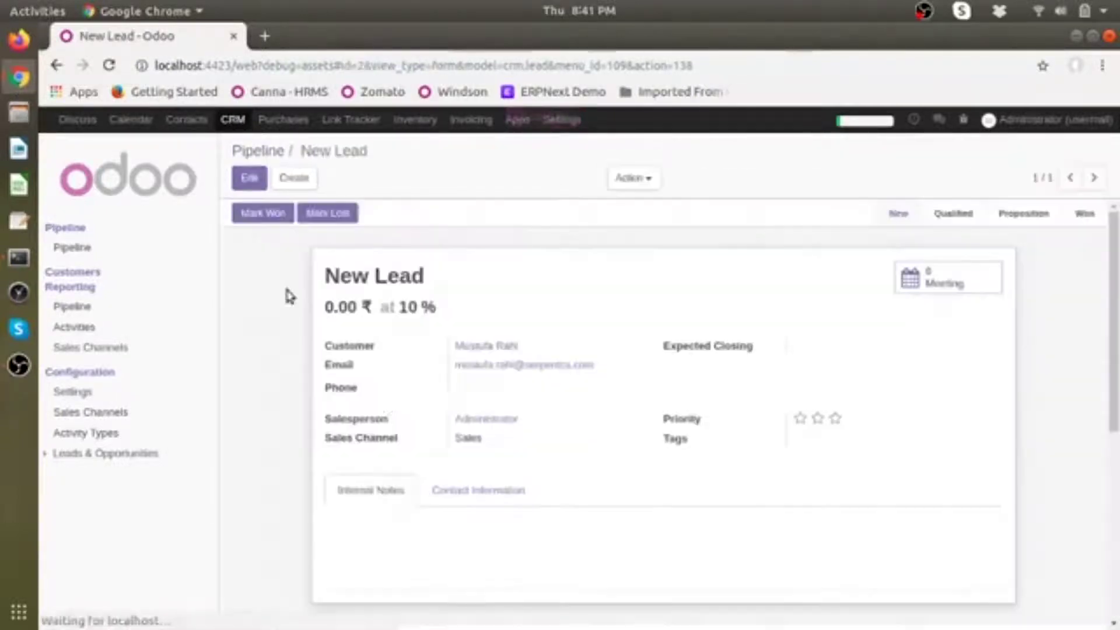
{"action": "scroll", "coordinate": [385, 403], "scroll_direction": "down", "scroll_amount": 4}
{"action": "scroll", "coordinate": [385, 409], "scroll_direction": "down", "scroll_amount": 3}
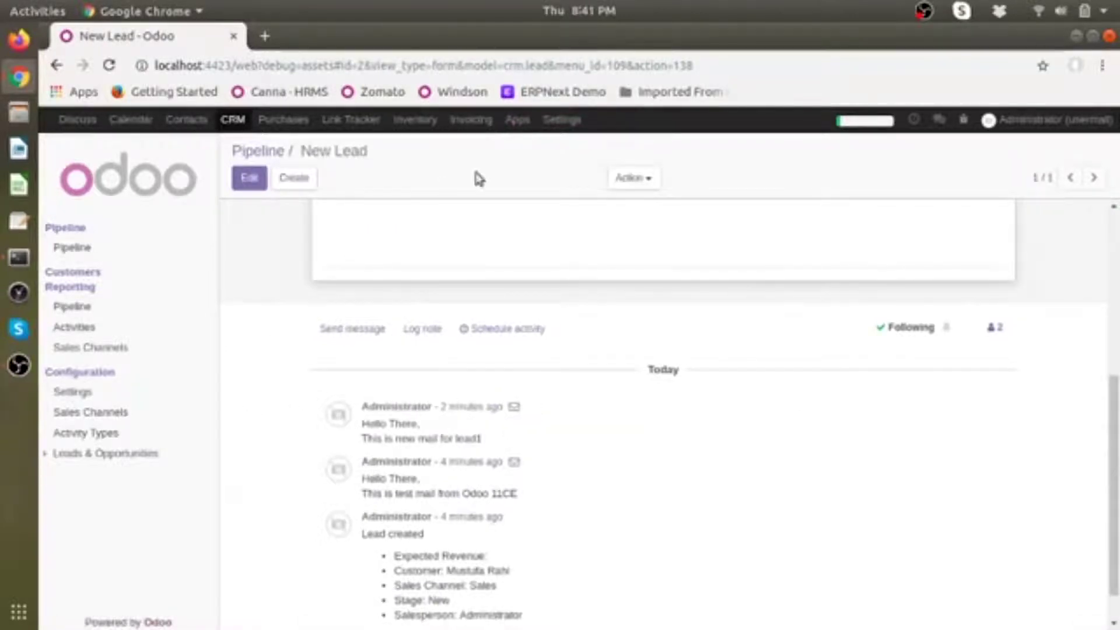
{"action": "left_click", "coordinate": [573, 120]}
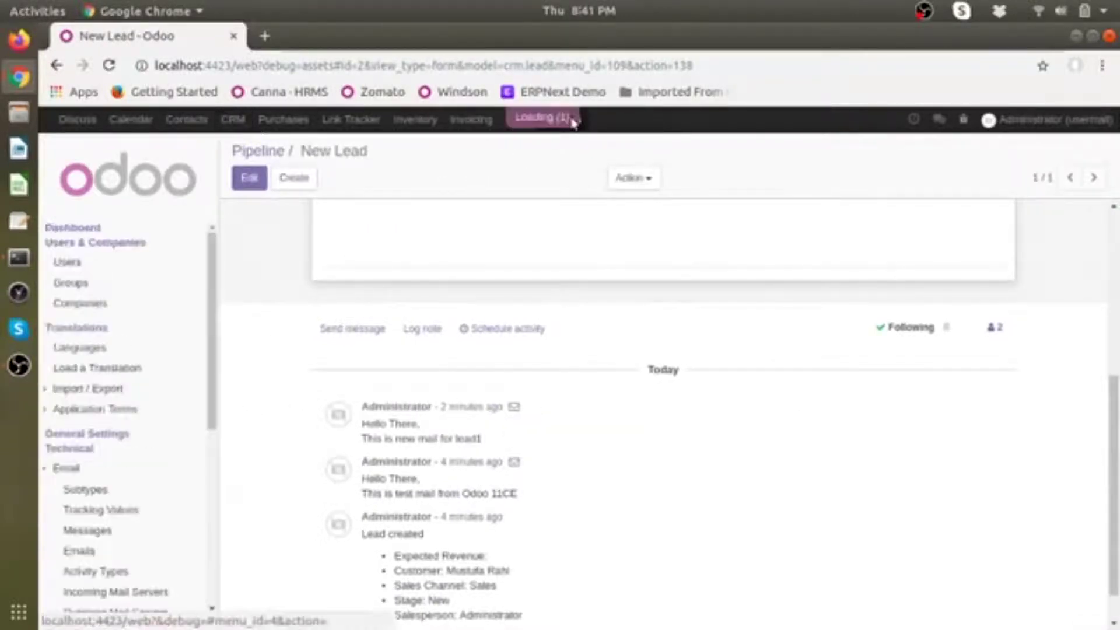
{"action": "scroll", "coordinate": [122, 540], "scroll_direction": "down", "scroll_amount": 6}
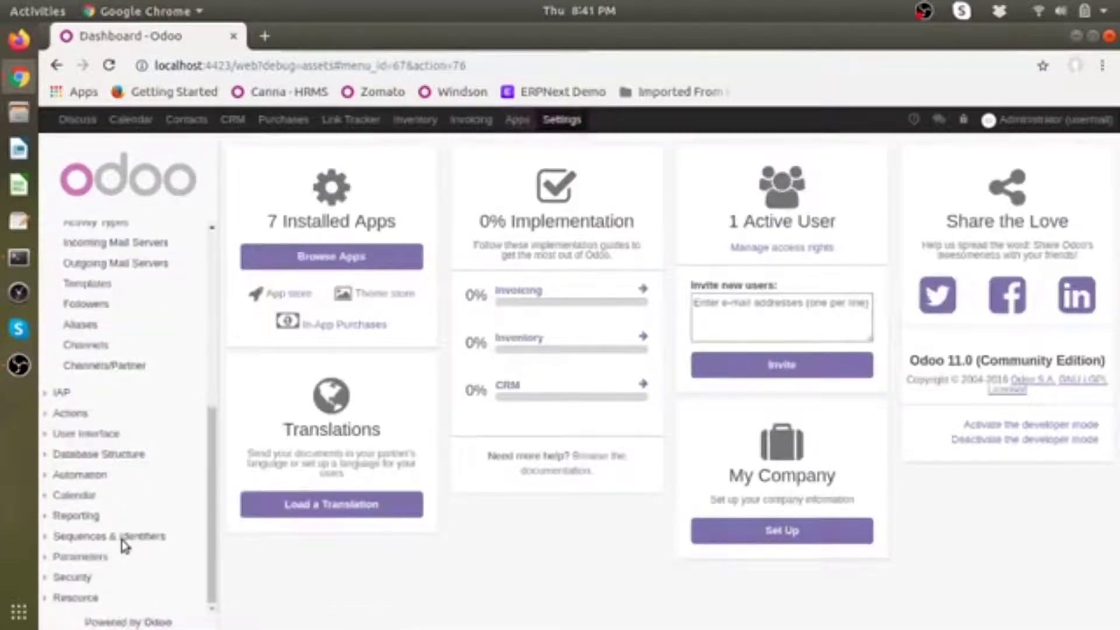
{"action": "scroll", "coordinate": [124, 546], "scroll_direction": "up", "scroll_amount": 2}
Step: Run Fetch Now on the Gmail incoming mail server
{"action": "left_click", "coordinate": [160, 286]}
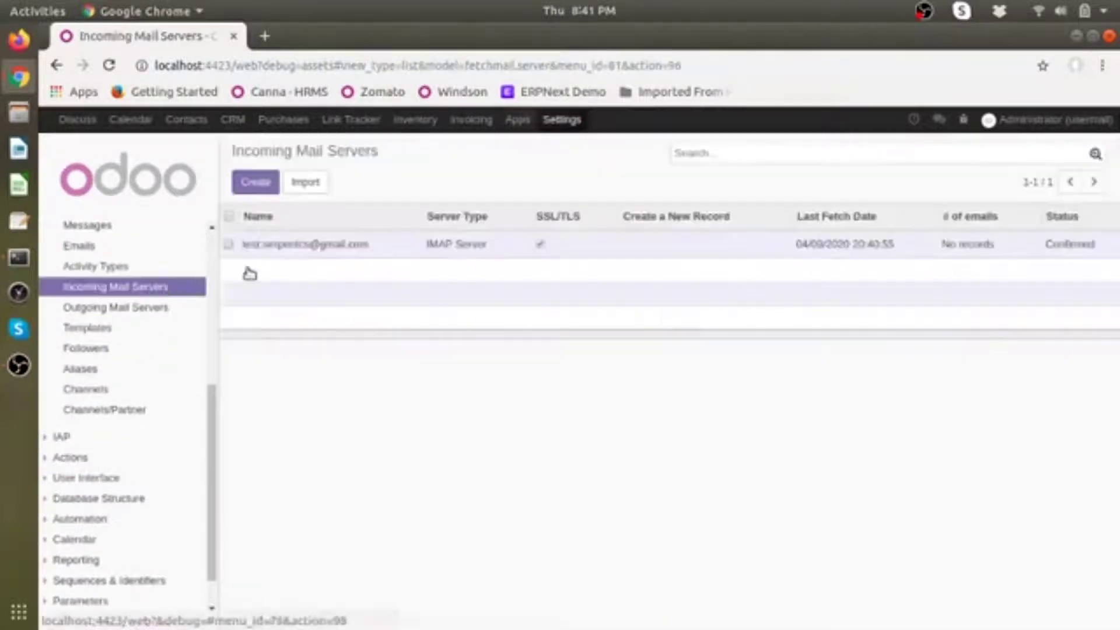
{"action": "left_click", "coordinate": [283, 245]}
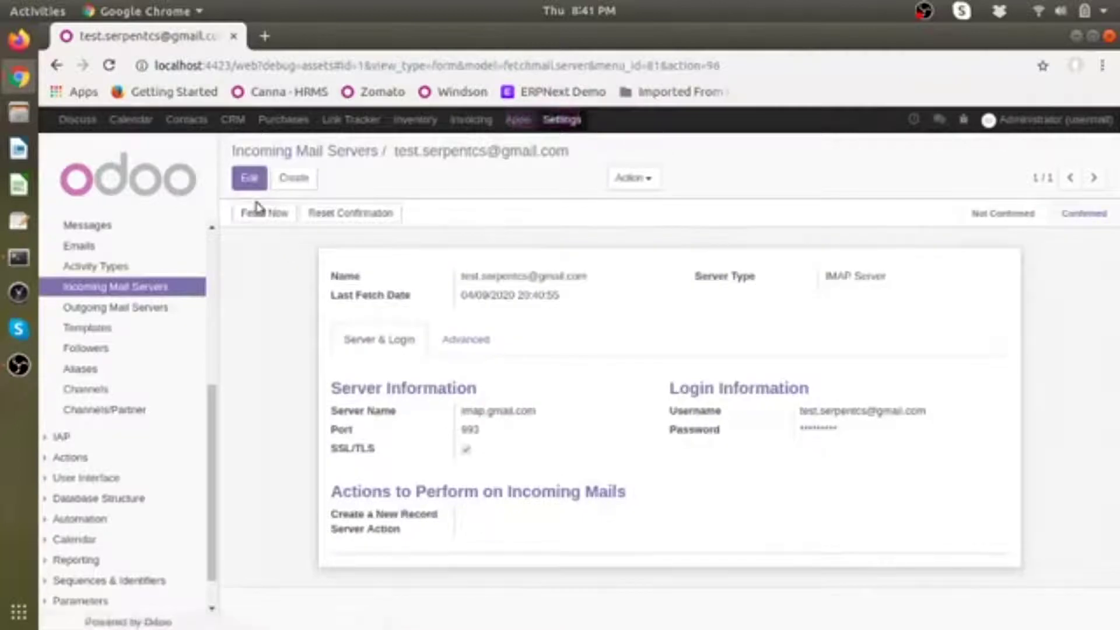
{"action": "left_click", "coordinate": [260, 216]}
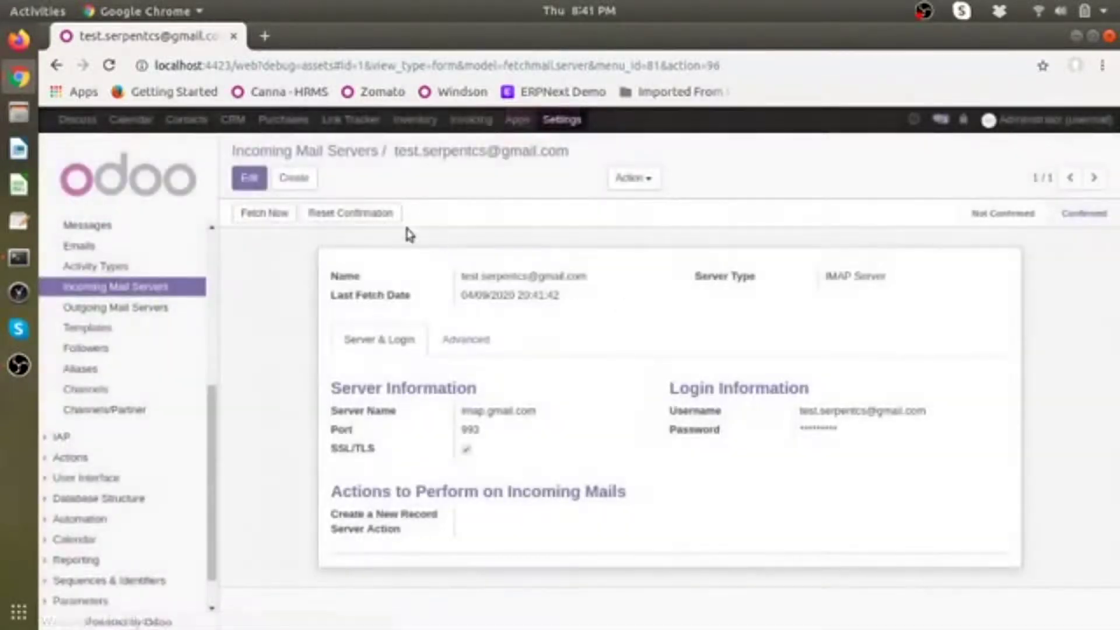
Step: Confirm the customer's reply now appears in the New Lead chatter, then go to Purchases
{"action": "left_click", "coordinate": [232, 119]}
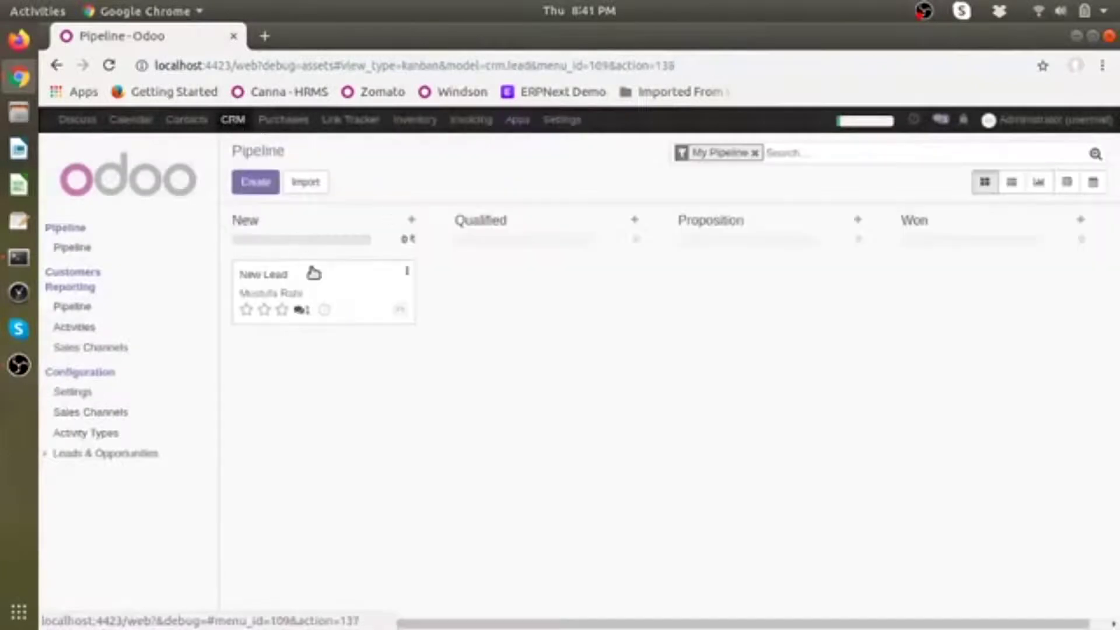
{"action": "left_click", "coordinate": [314, 274]}
{"action": "scroll", "coordinate": [423, 376], "scroll_direction": "down", "scroll_amount": 5}
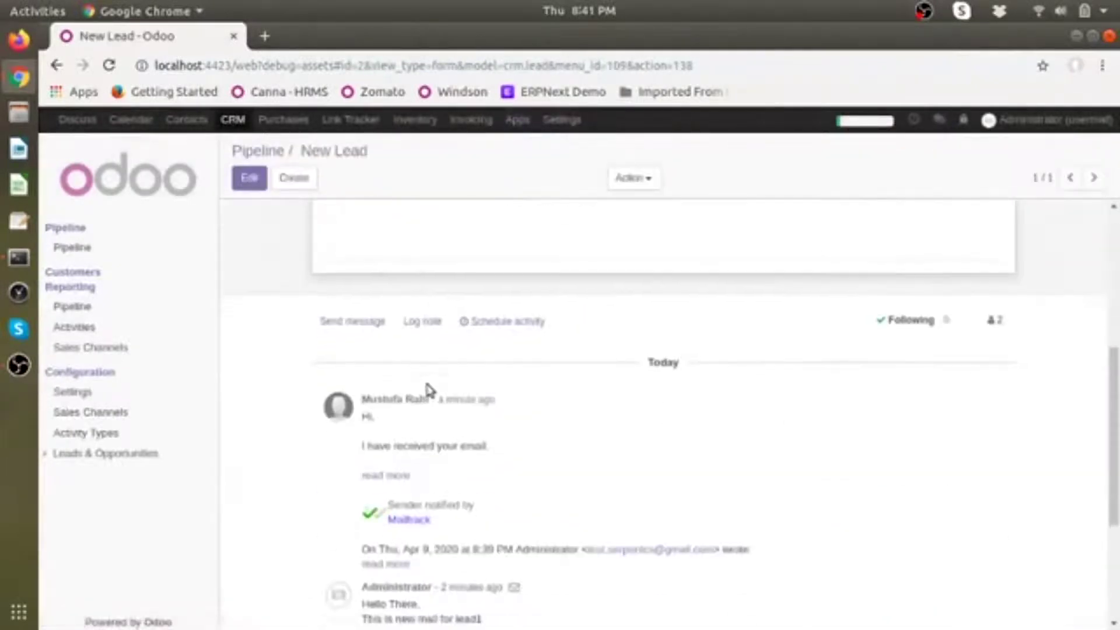
{"action": "scroll", "coordinate": [402, 445], "scroll_direction": "down", "scroll_amount": 2}
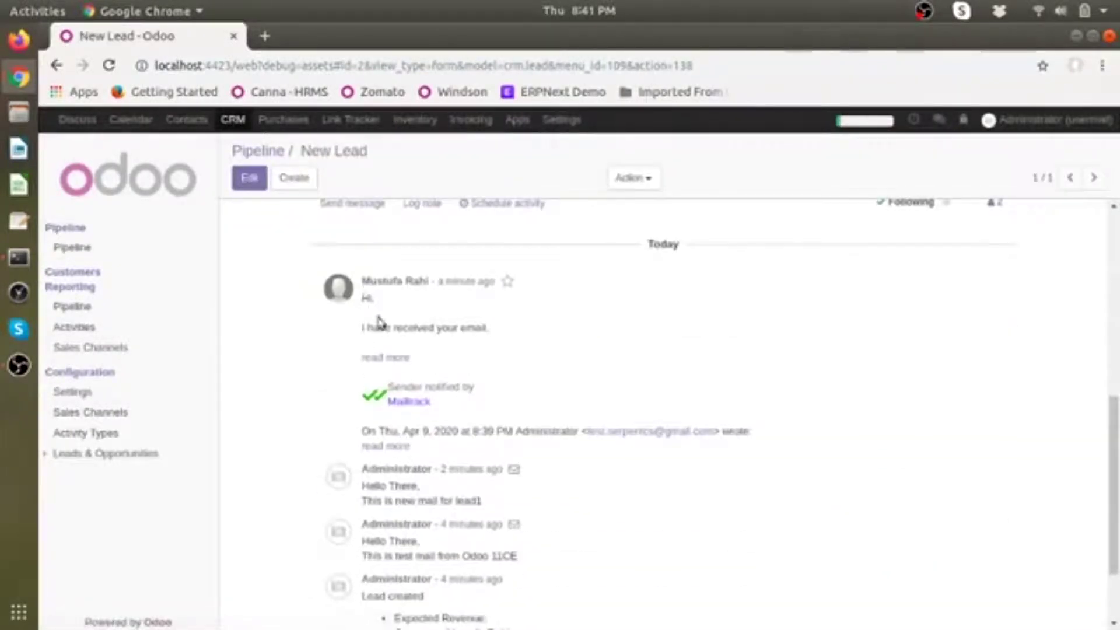
{"action": "scroll", "coordinate": [500, 350], "scroll_direction": "up", "scroll_amount": 7}
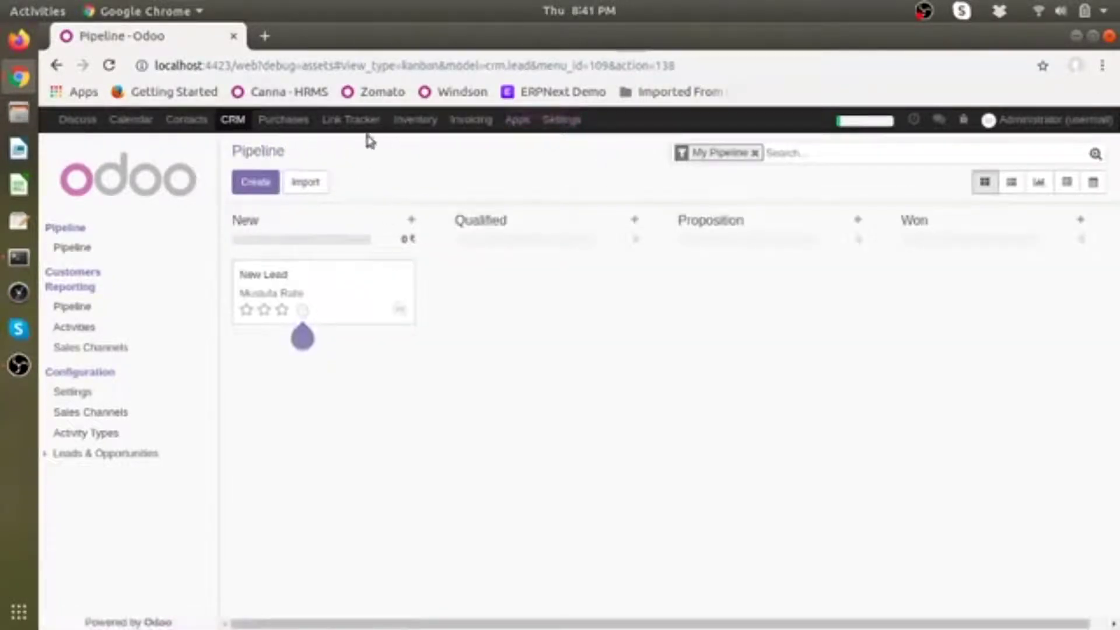
{"action": "left_click", "coordinate": [299, 120]}
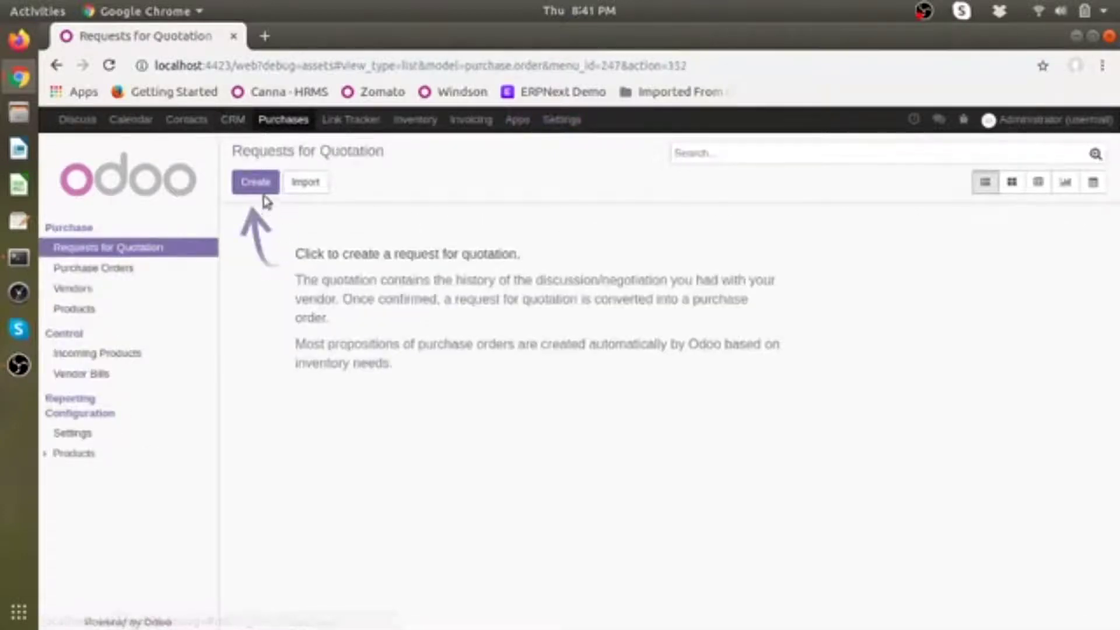
Step: Start a new RFQ and create its vendor with the vendor's name and work e-mail
{"action": "left_click", "coordinate": [260, 185]}
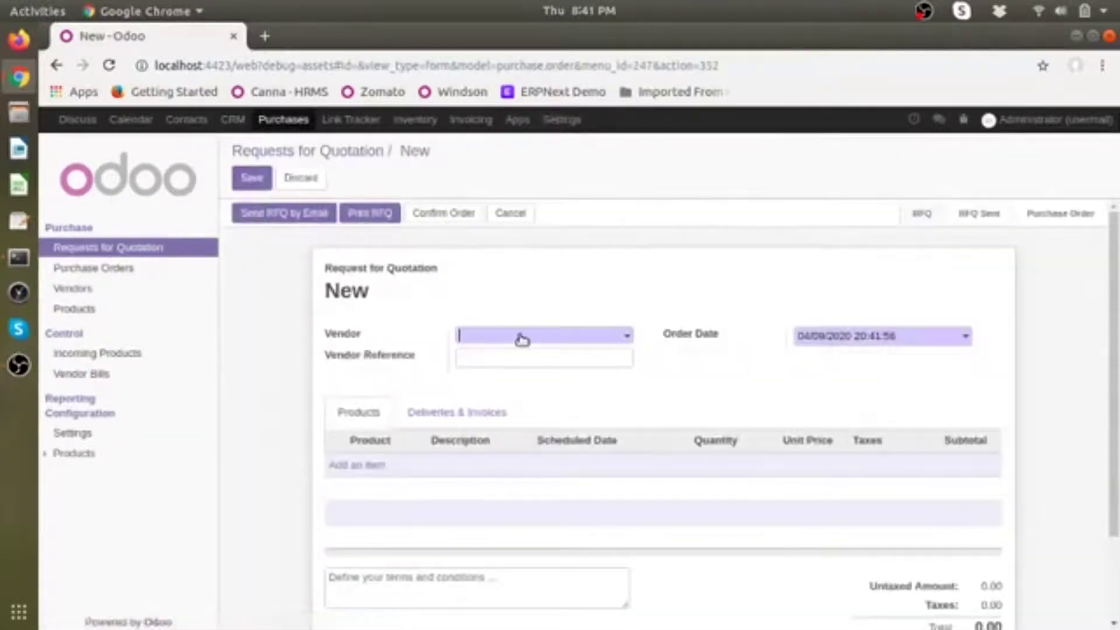
{"action": "left_click", "coordinate": [522, 338]}
{"action": "left_click", "coordinate": [536, 359]}
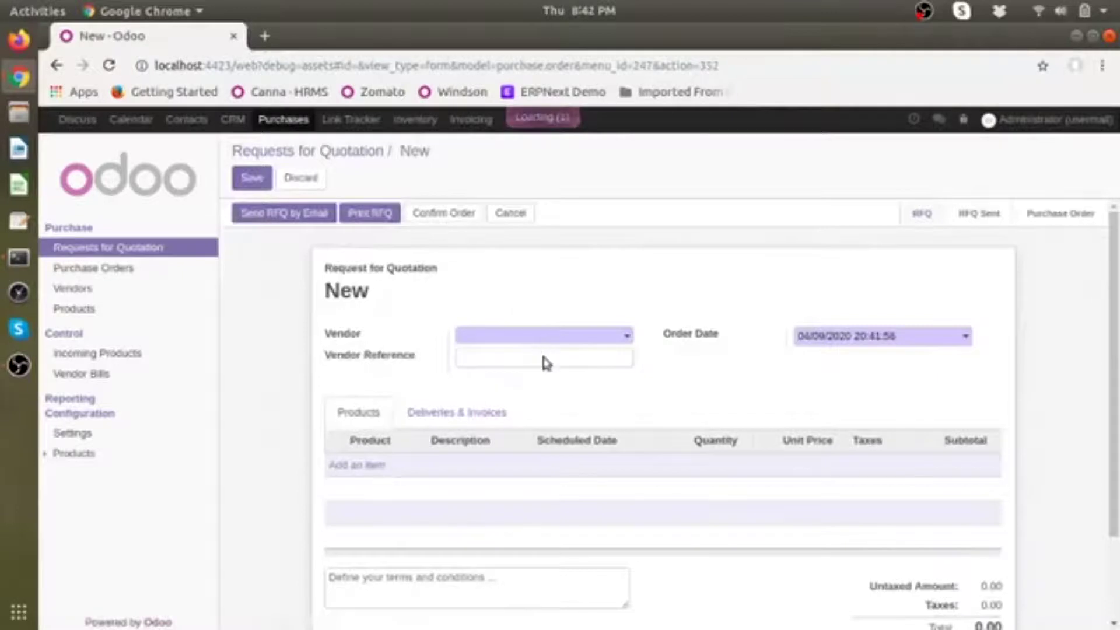
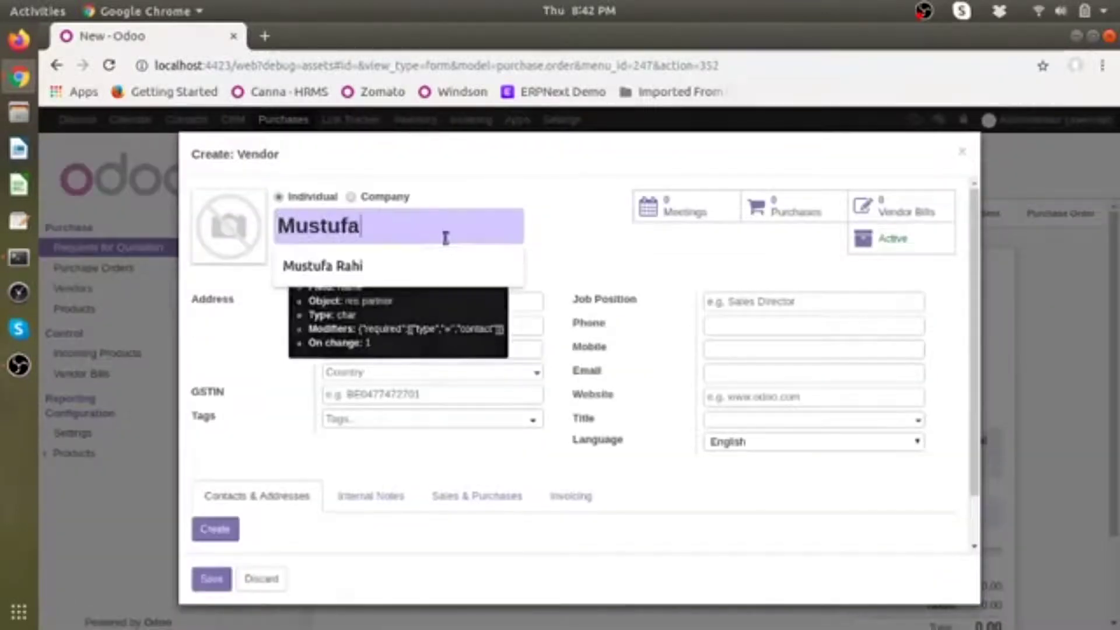
{"action": "left_click", "coordinate": [754, 350]}
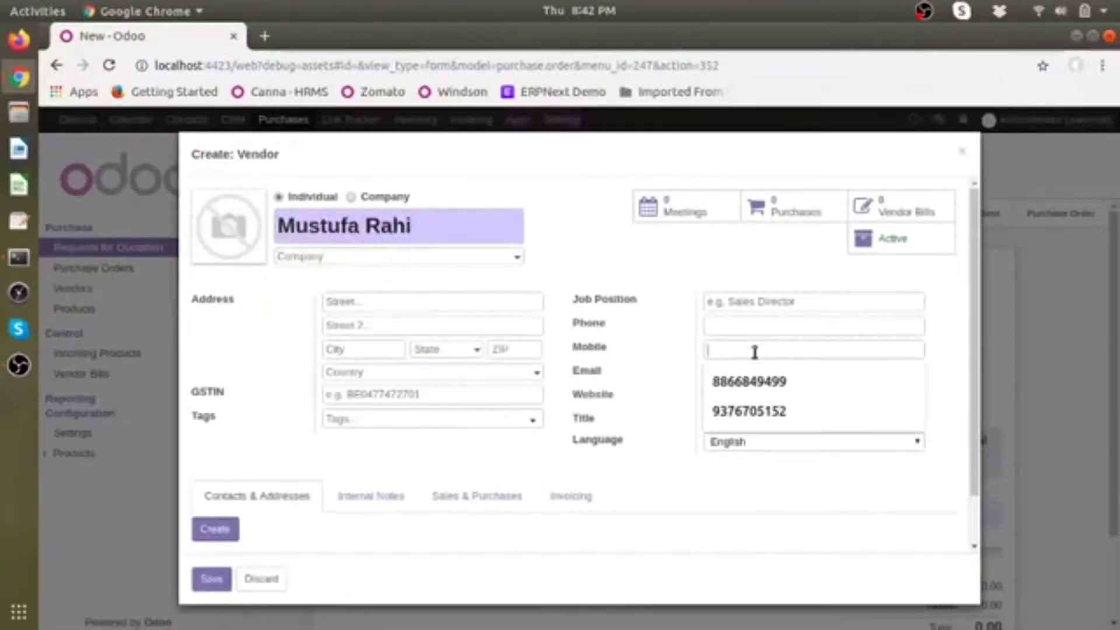
{"action": "left_click", "coordinate": [729, 371]}
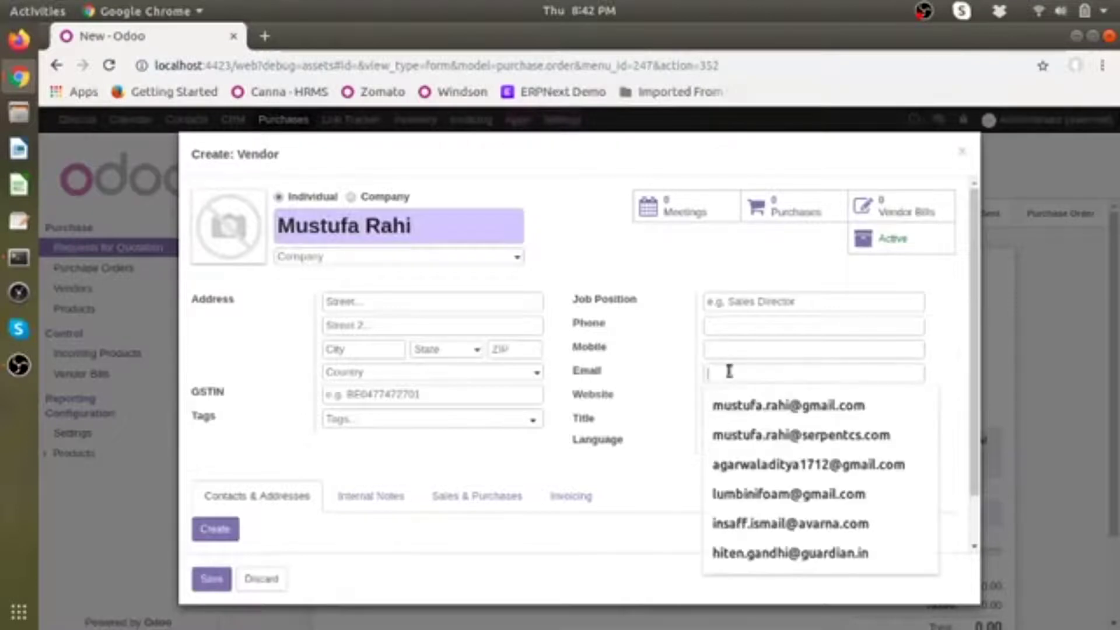
{"action": "left_click", "coordinate": [772, 434]}
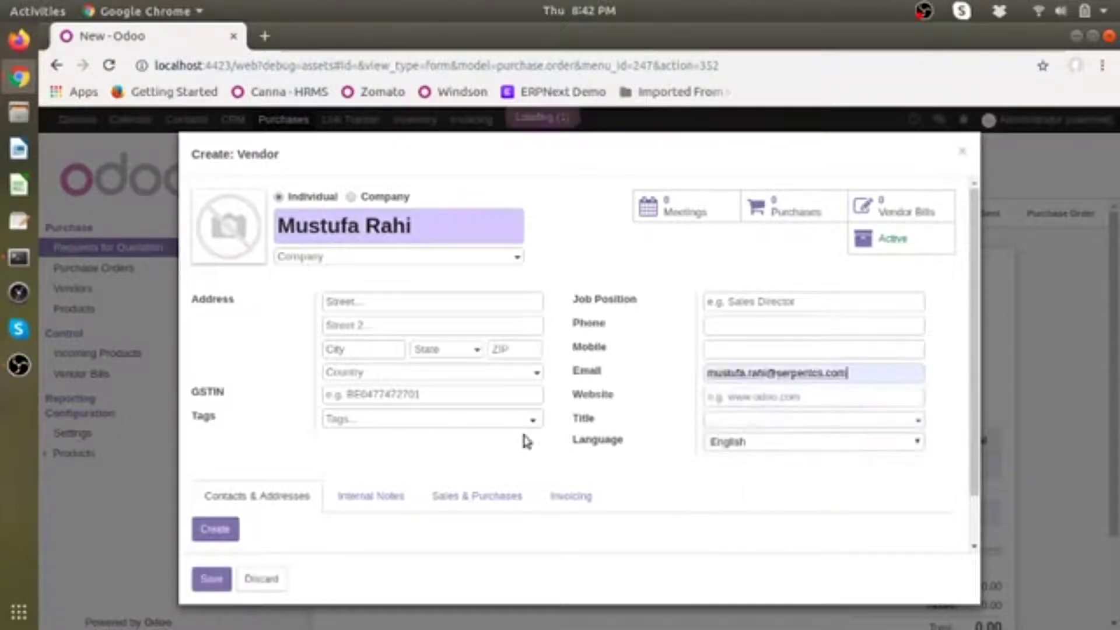
{"action": "left_click", "coordinate": [226, 532]}
{"action": "left_click", "coordinate": [362, 495]}
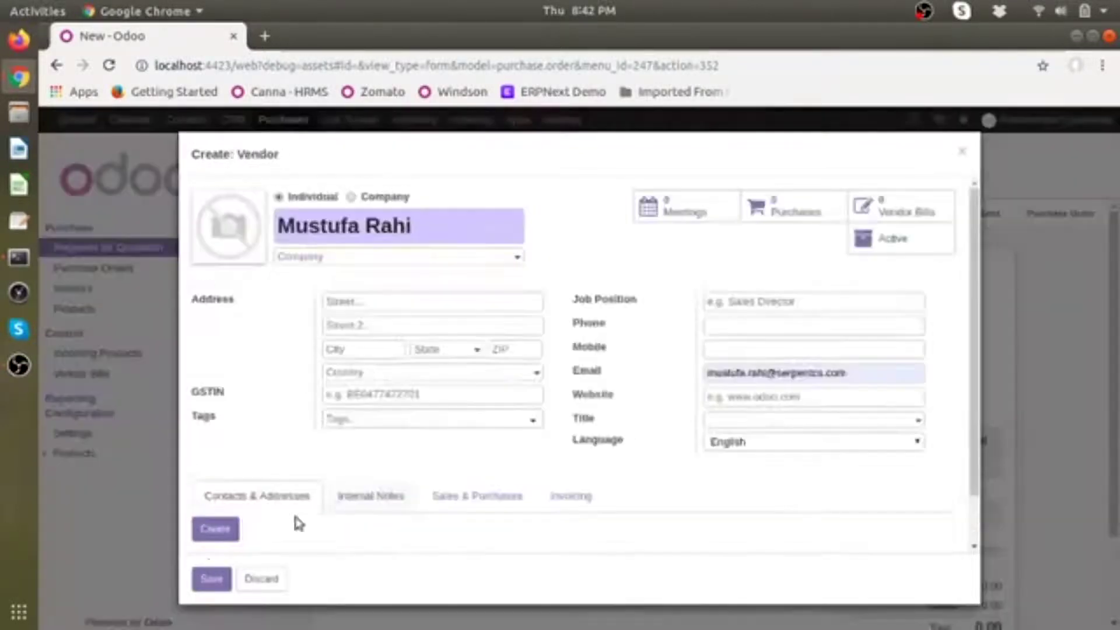
{"action": "left_click", "coordinate": [211, 580]}
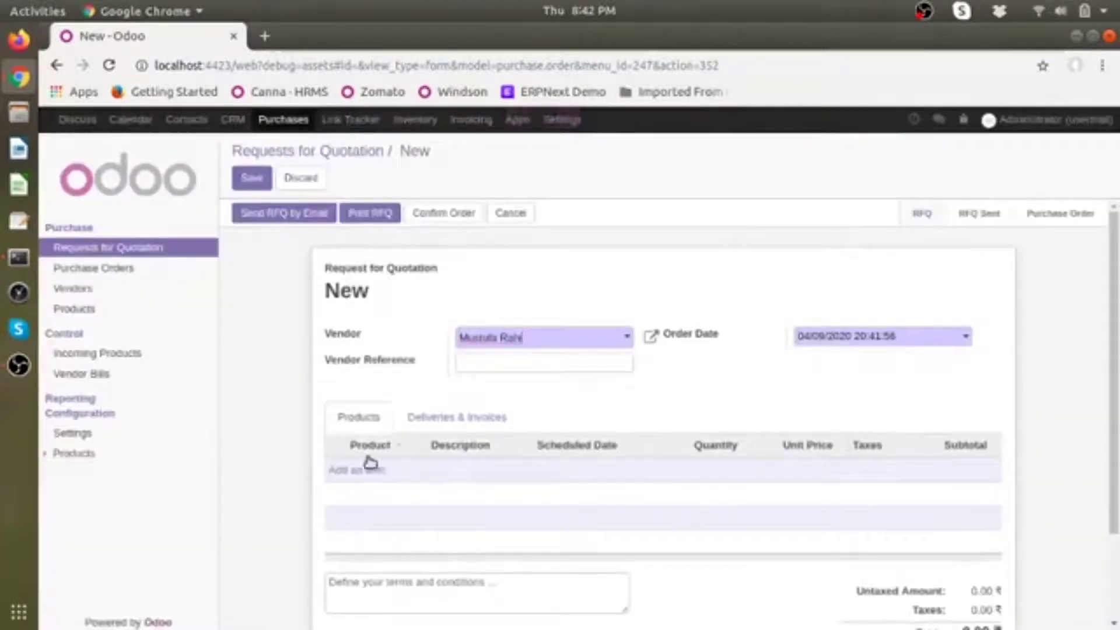
Step: Add a line with a newly created stockable product named test1
{"action": "left_click", "coordinate": [344, 470]}
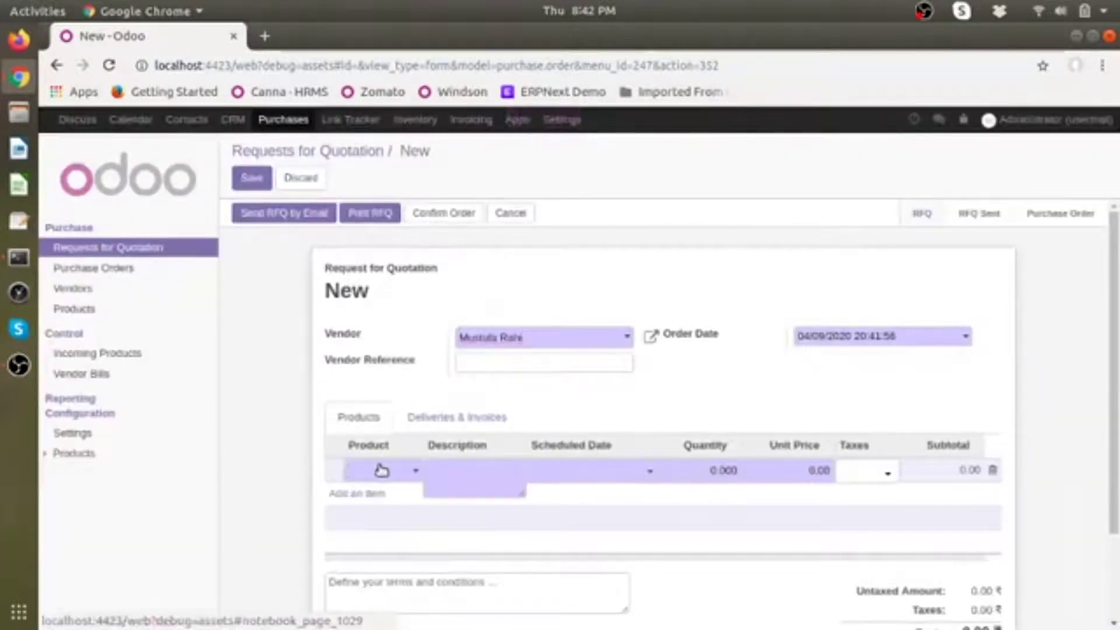
{"action": "left_click", "coordinate": [381, 470]}
{"action": "left_click", "coordinate": [400, 497]}
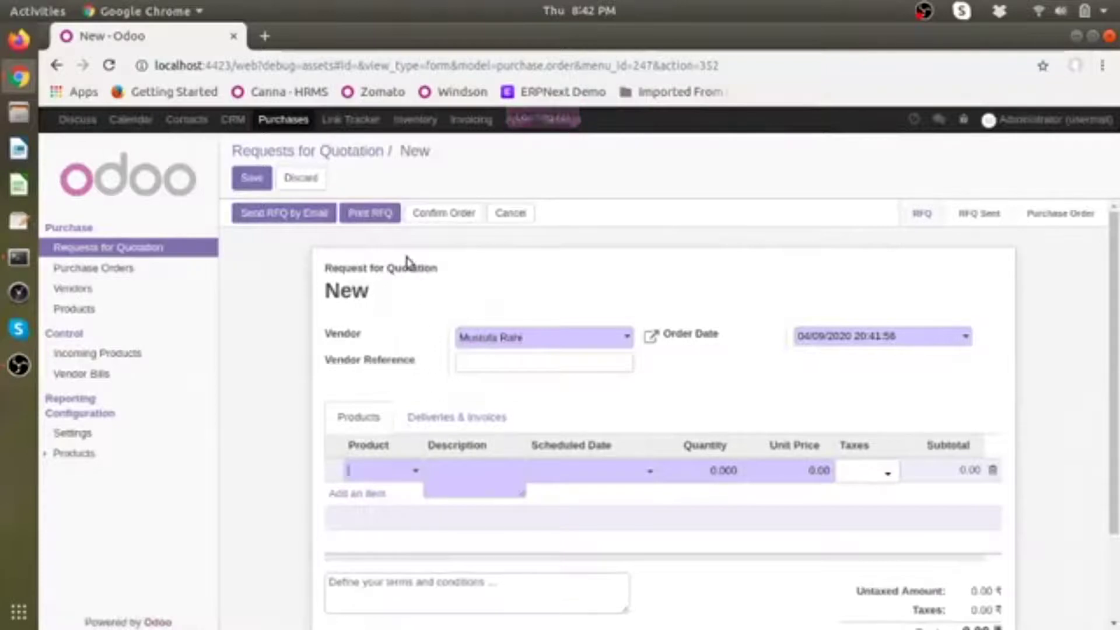
{"action": "type", "text": "test1"}
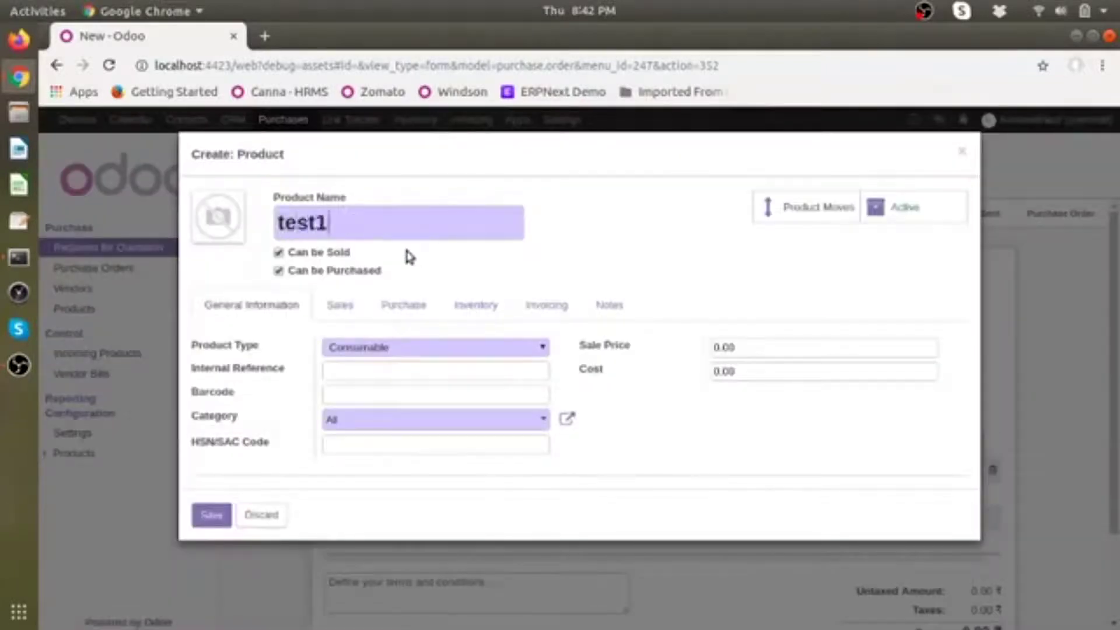
{"action": "left_click", "coordinate": [474, 347]}
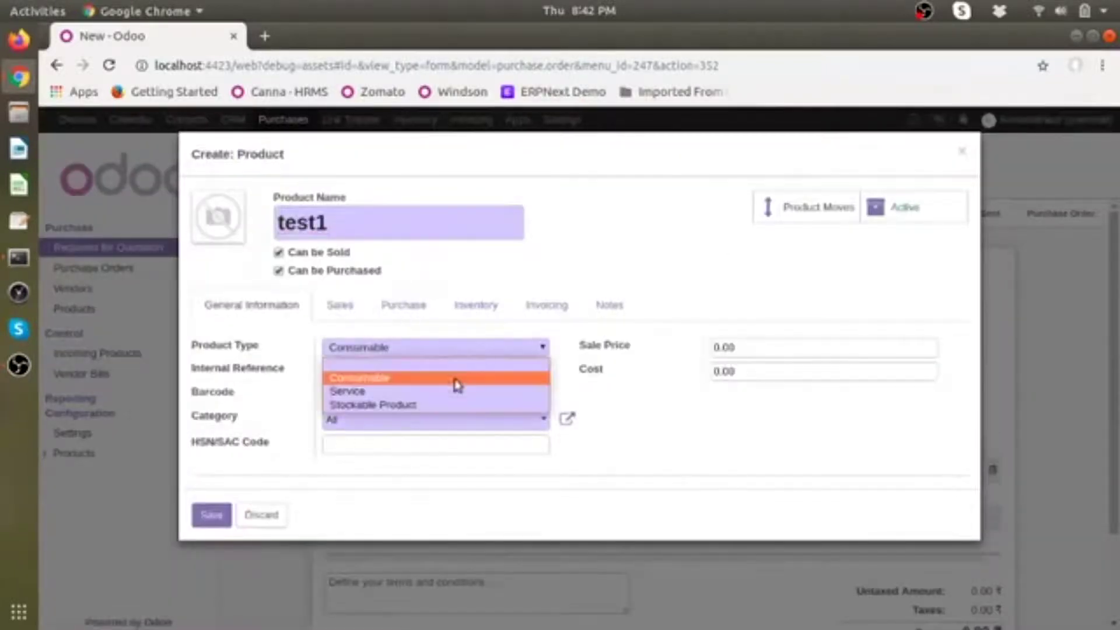
{"action": "left_click", "coordinate": [446, 402]}
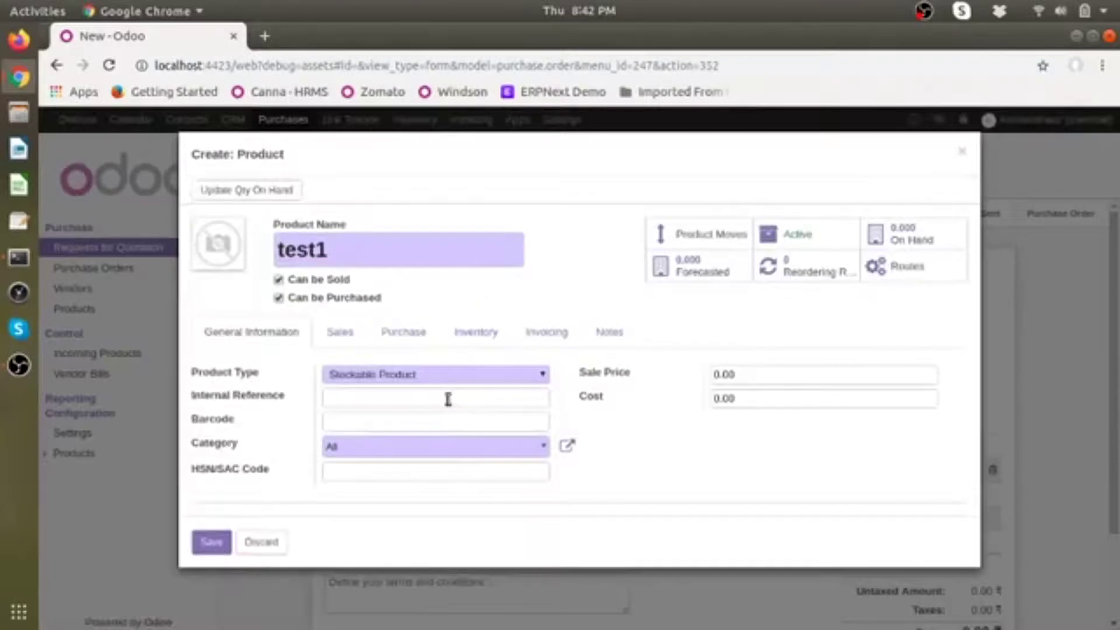
{"action": "left_click", "coordinate": [766, 374]}
{"action": "left_click", "coordinate": [217, 548]}
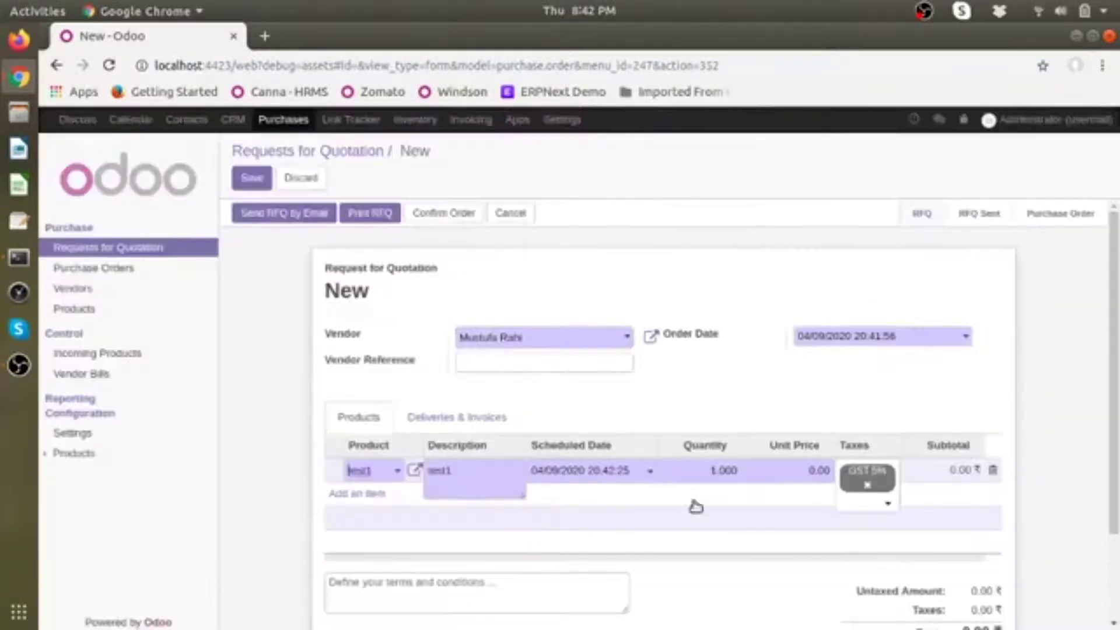
Step: Set the test1 line to quantity 100 at unit price 100 and save the RFQ
{"action": "left_click", "coordinate": [723, 470]}
{"action": "type", "text": "100"}
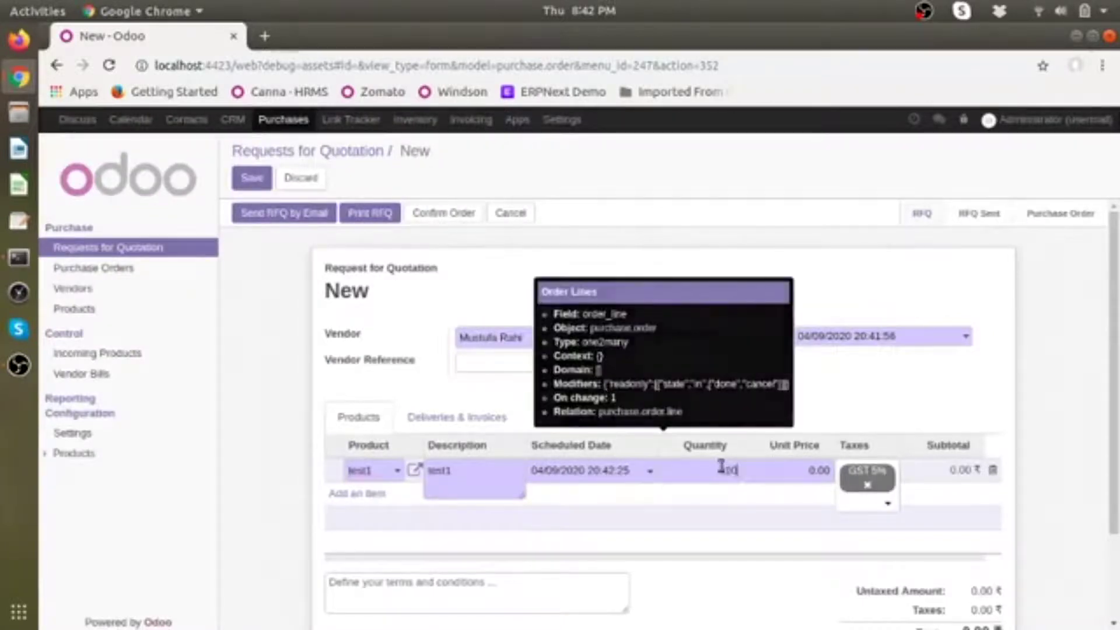
{"action": "left_click", "coordinate": [816, 477]}
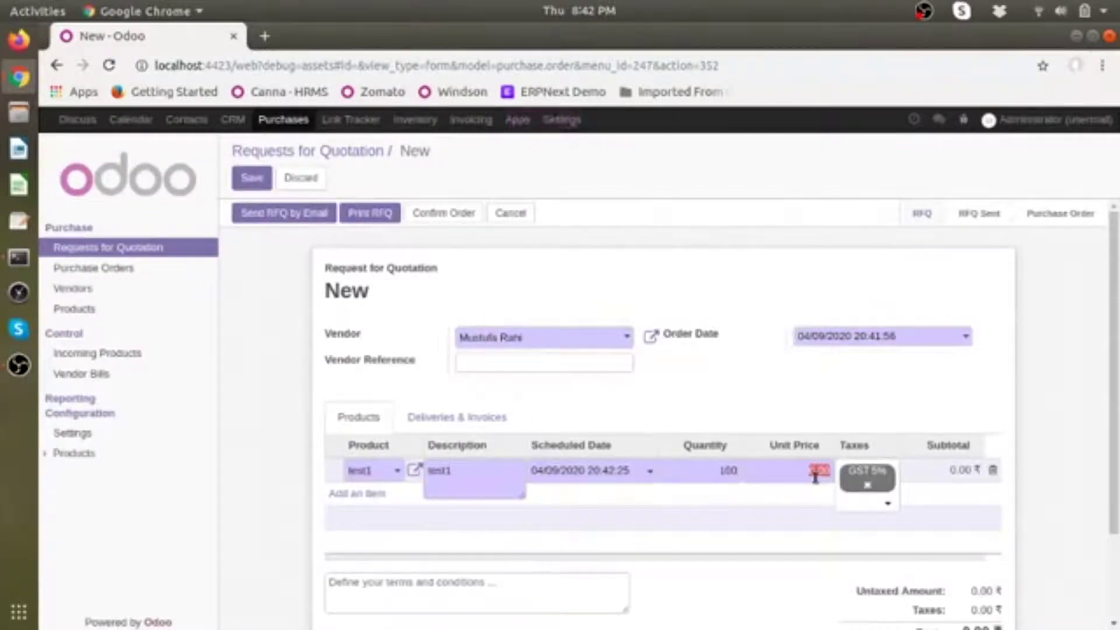
{"action": "left_click", "coordinate": [872, 359]}
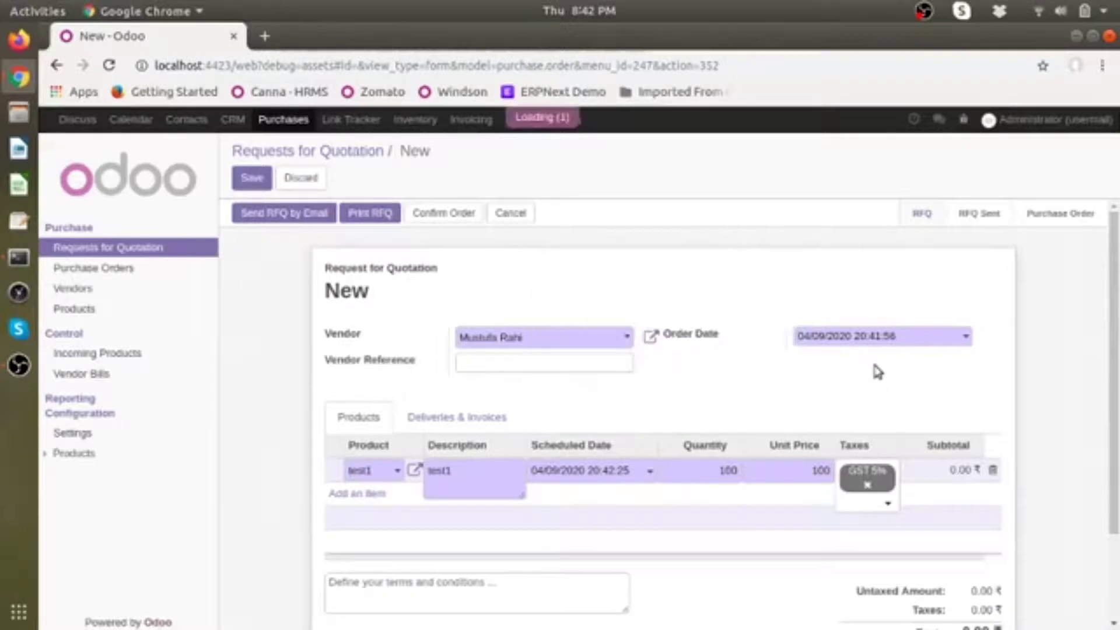
{"action": "left_click", "coordinate": [251, 177]}
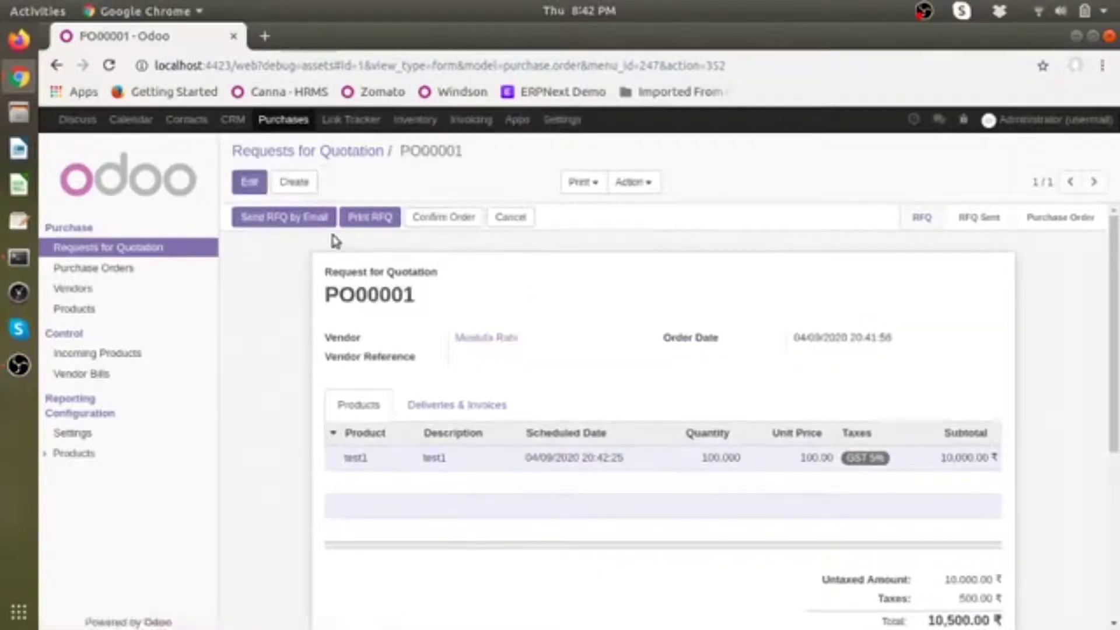
{"action": "left_click", "coordinate": [295, 218]}
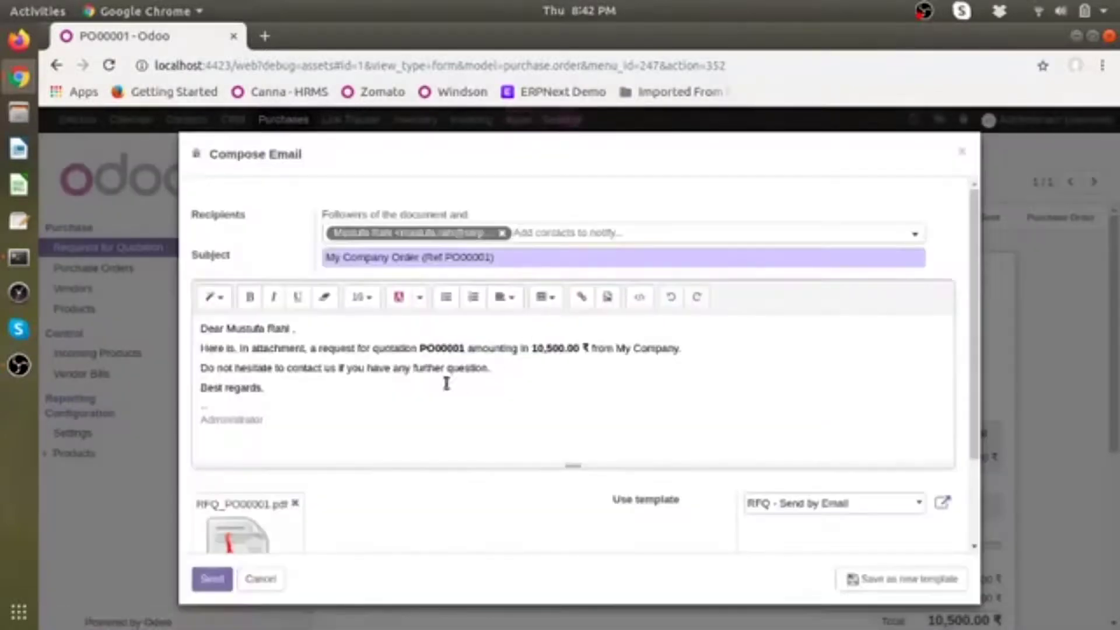
Step: Email RFQ PO00001 with its PDF to the vendor and check the Gmail inbox for it
{"action": "left_click", "coordinate": [211, 578]}
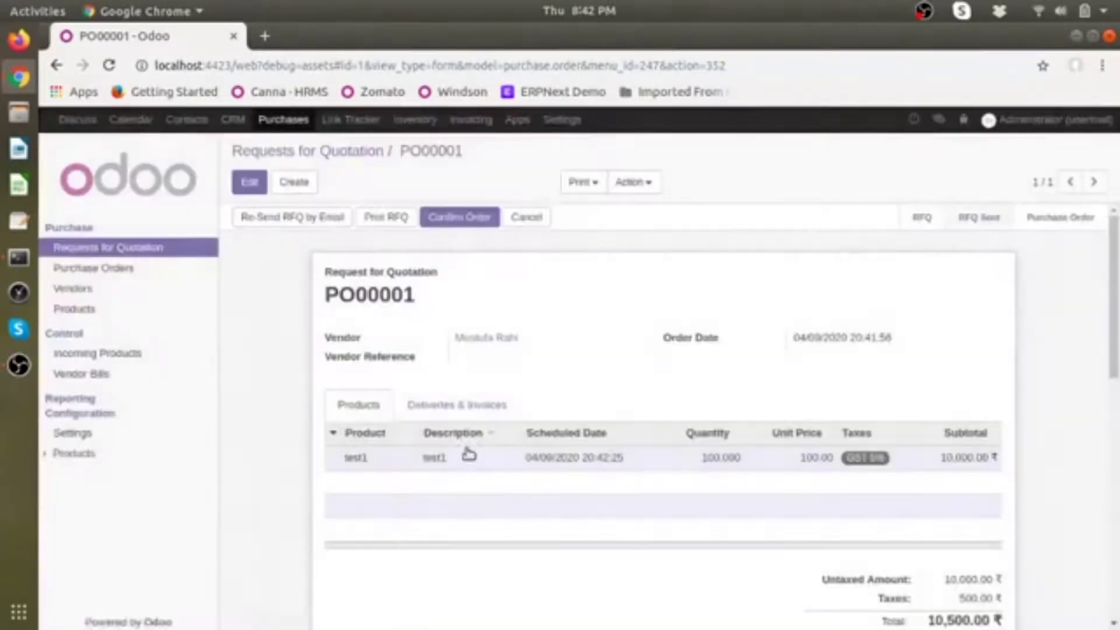
{"action": "scroll", "coordinate": [467, 453], "scroll_direction": "down", "scroll_amount": 10}
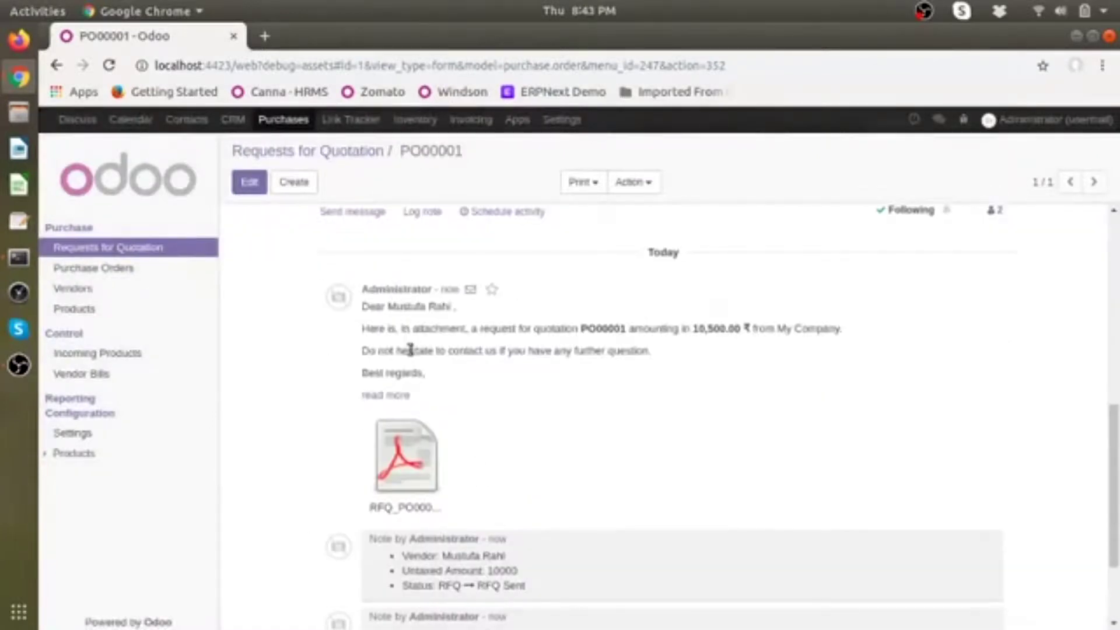
{"action": "scroll", "coordinate": [410, 348], "scroll_direction": "down", "scroll_amount": 1}
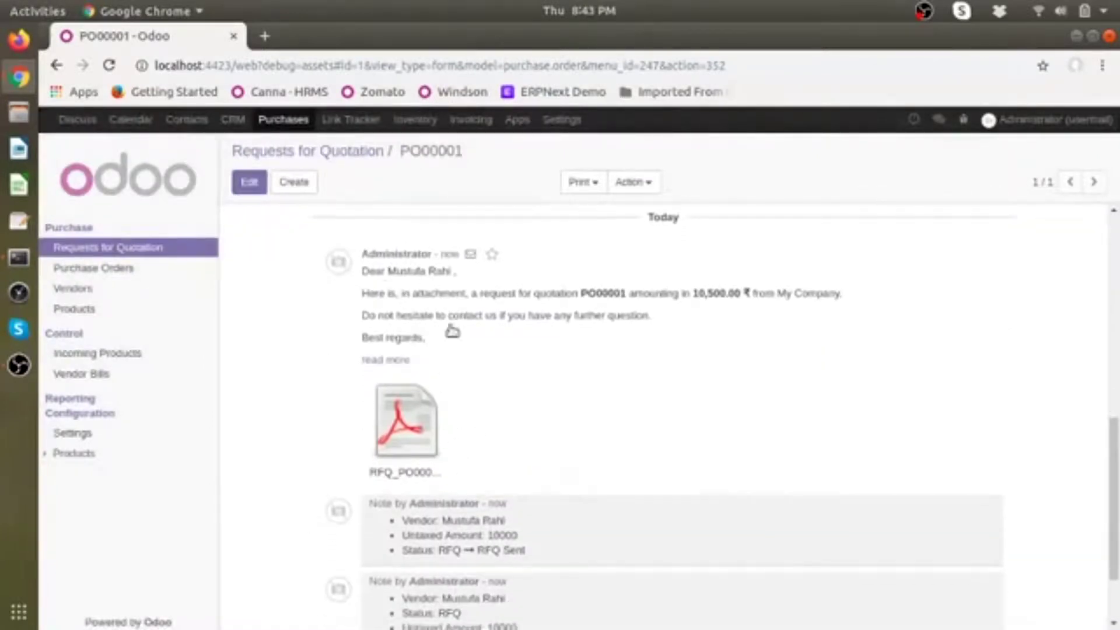
{"action": "left_click", "coordinate": [19, 77]}
{"action": "left_click", "coordinate": [173, 223]}
{"action": "left_click", "coordinate": [269, 179]}
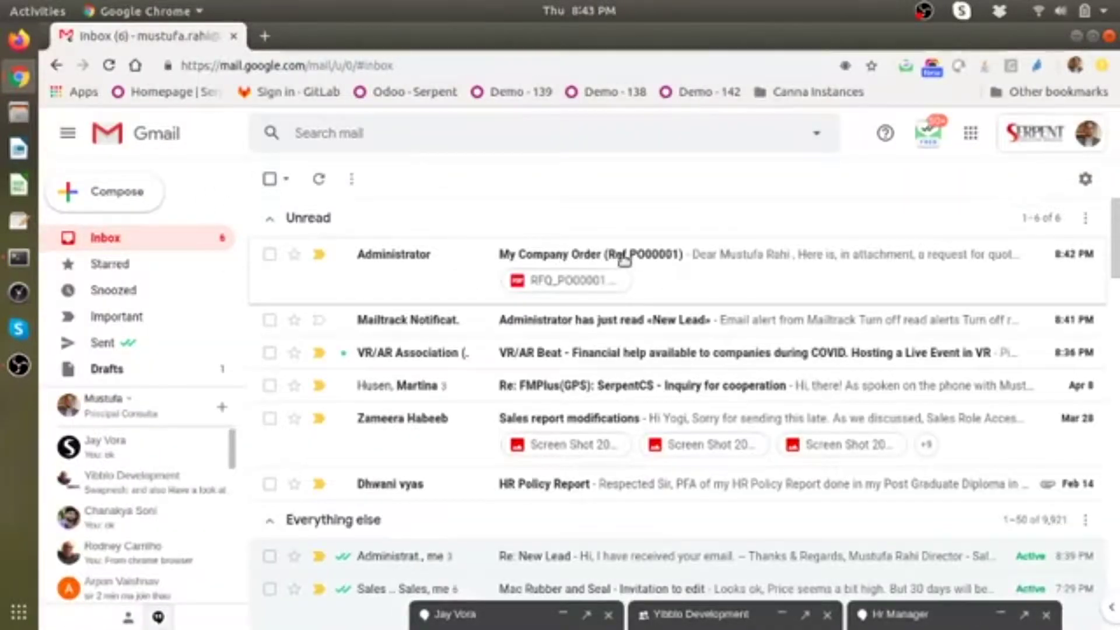
Step: Reply to the PO00001 quotation email with 'Hello There, I have received Purchase Request. I confirm.'
{"action": "left_click", "coordinate": [658, 257]}
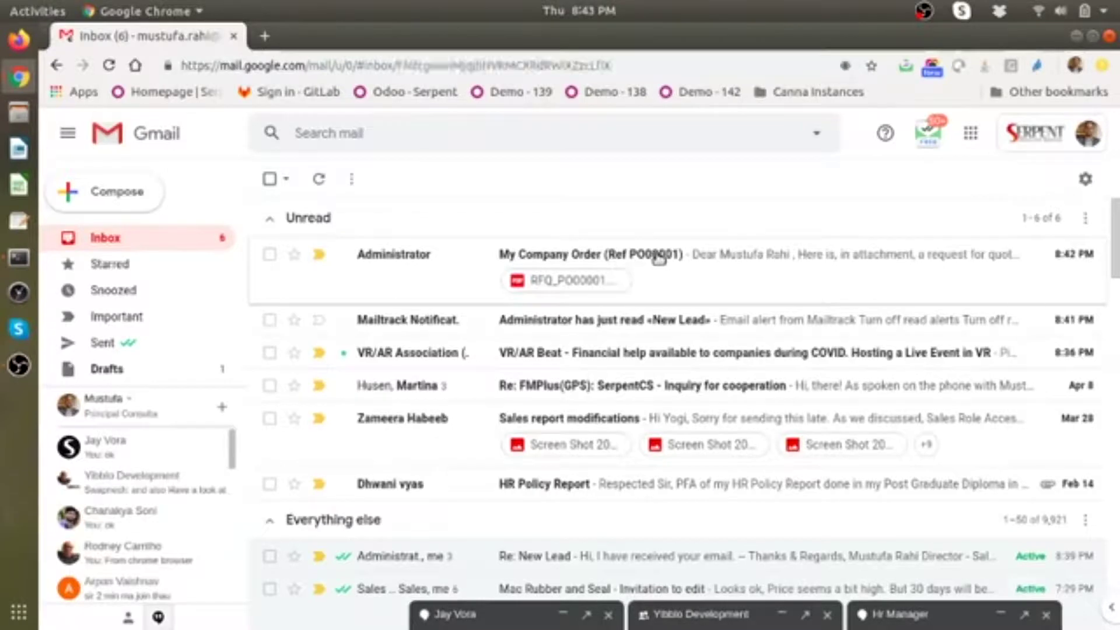
{"action": "scroll", "coordinate": [638, 415], "scroll_direction": "down", "scroll_amount": 5}
{"action": "scroll", "coordinate": [638, 416], "scroll_direction": "up", "scroll_amount": 5}
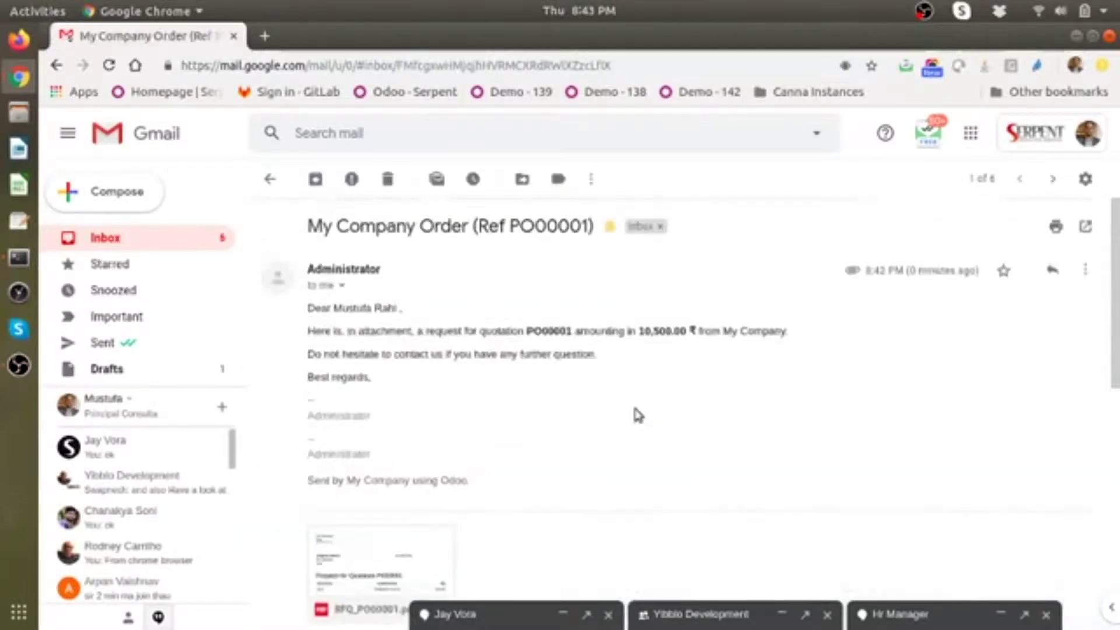
{"action": "left_click", "coordinate": [1052, 270]}
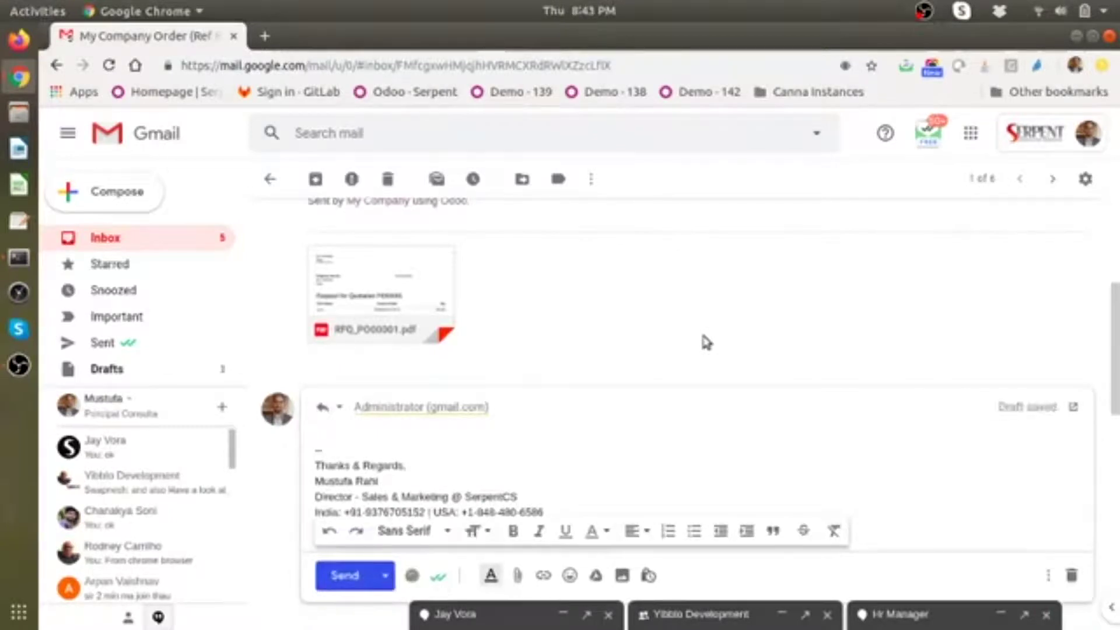
{"action": "type", "text": "Hello There,"}
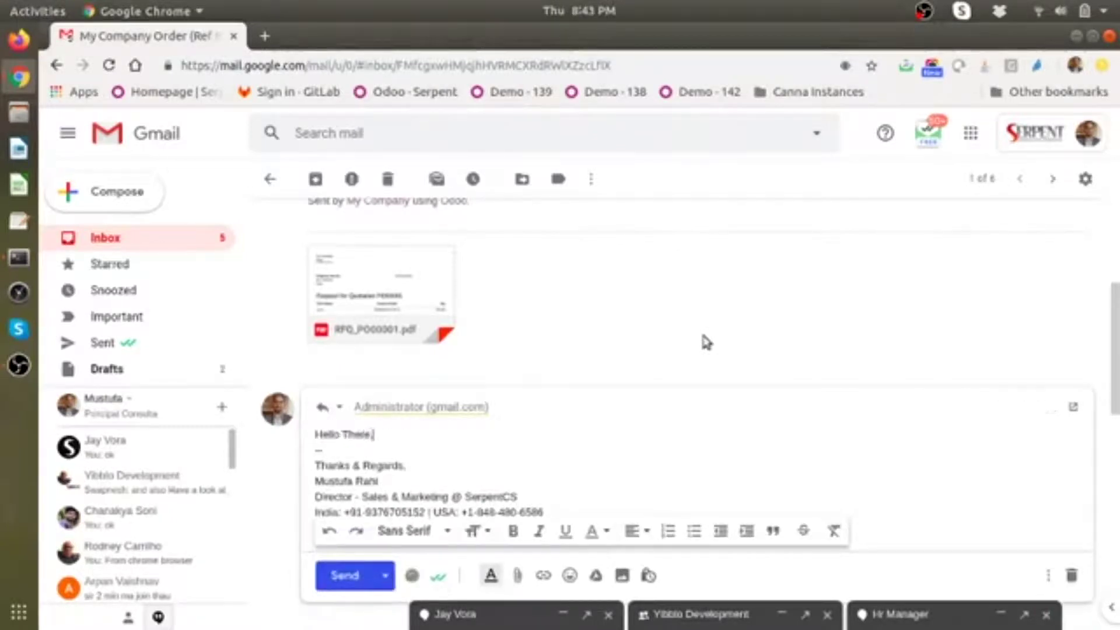
{"action": "key", "text": "Return"}
{"action": "key", "text": "Return"}
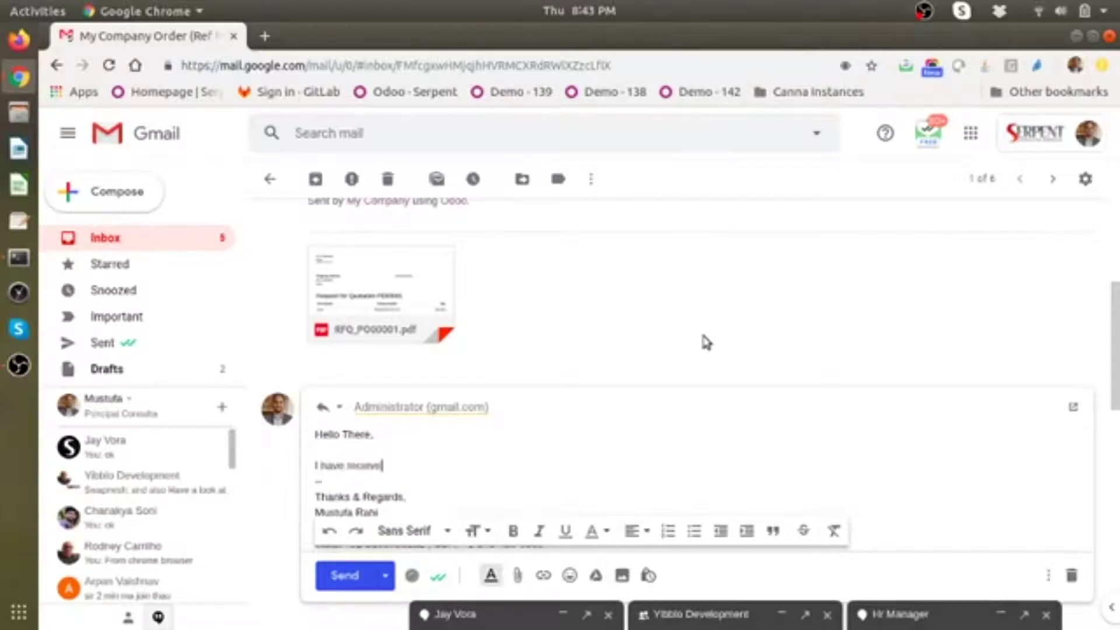
{"action": "type", "text": "I have received Pu"}
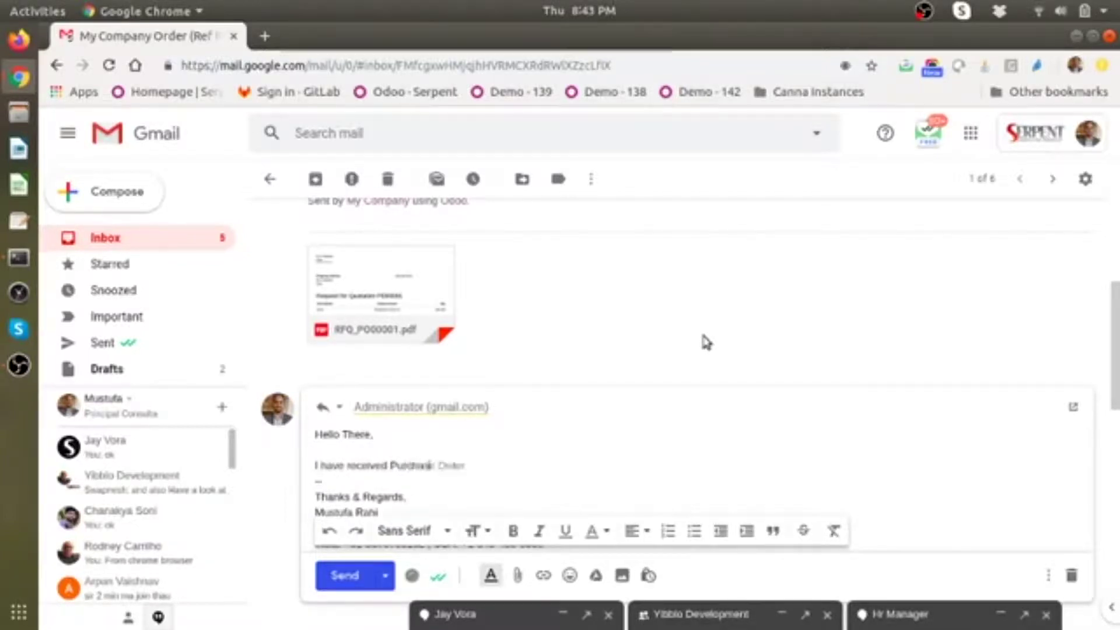
{"action": "type", "text": "rchase Request."}
{"action": "key", "text": "Return"}
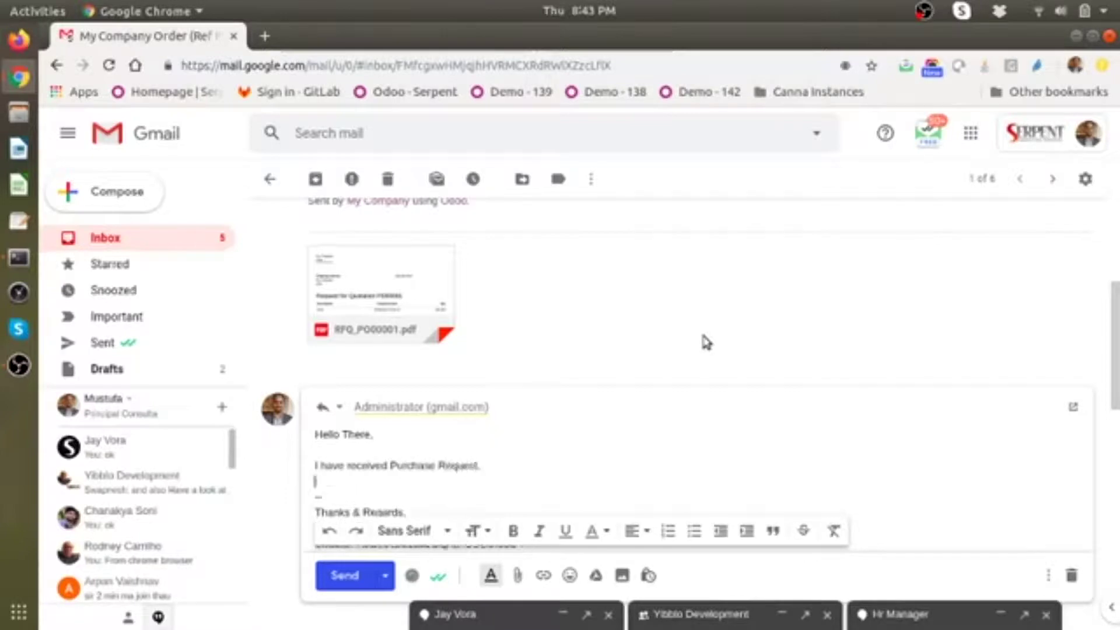
{"action": "type", "text": "I confirm."}
{"action": "key", "text": "Return"}
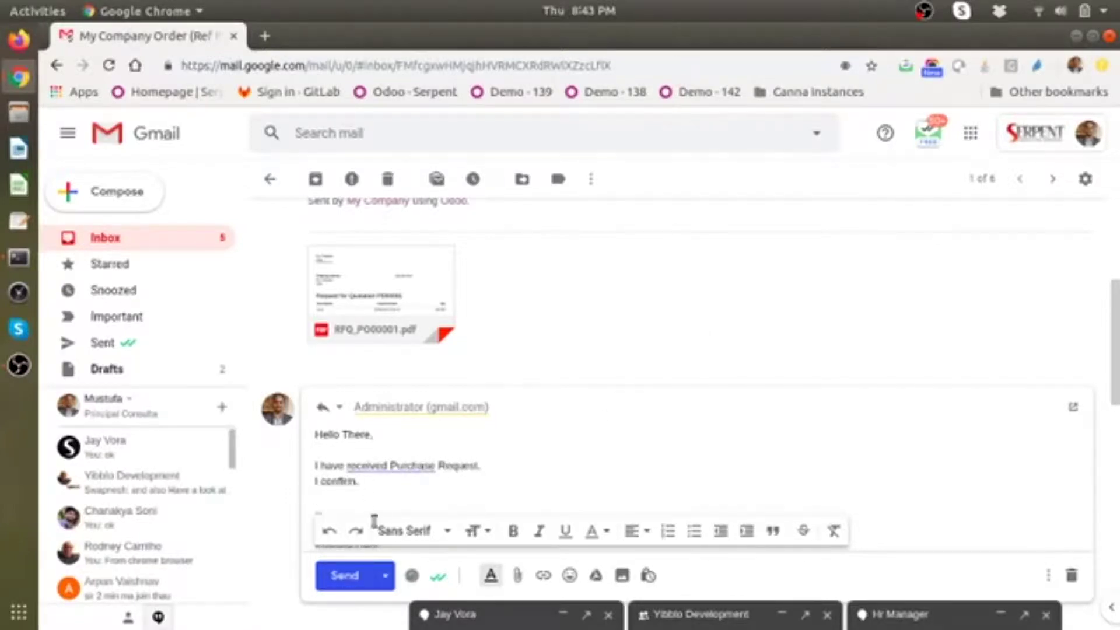
{"action": "left_click", "coordinate": [345, 576]}
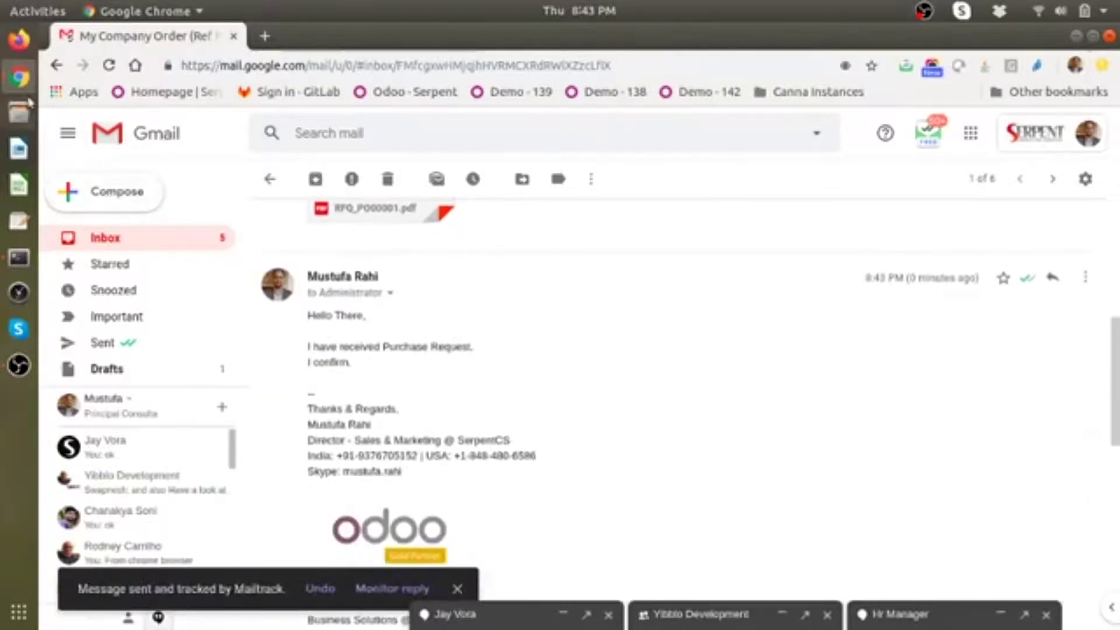
Step: Switch back to the Odoo window's Requests for Quotation list
{"action": "left_click", "coordinate": [19, 77]}
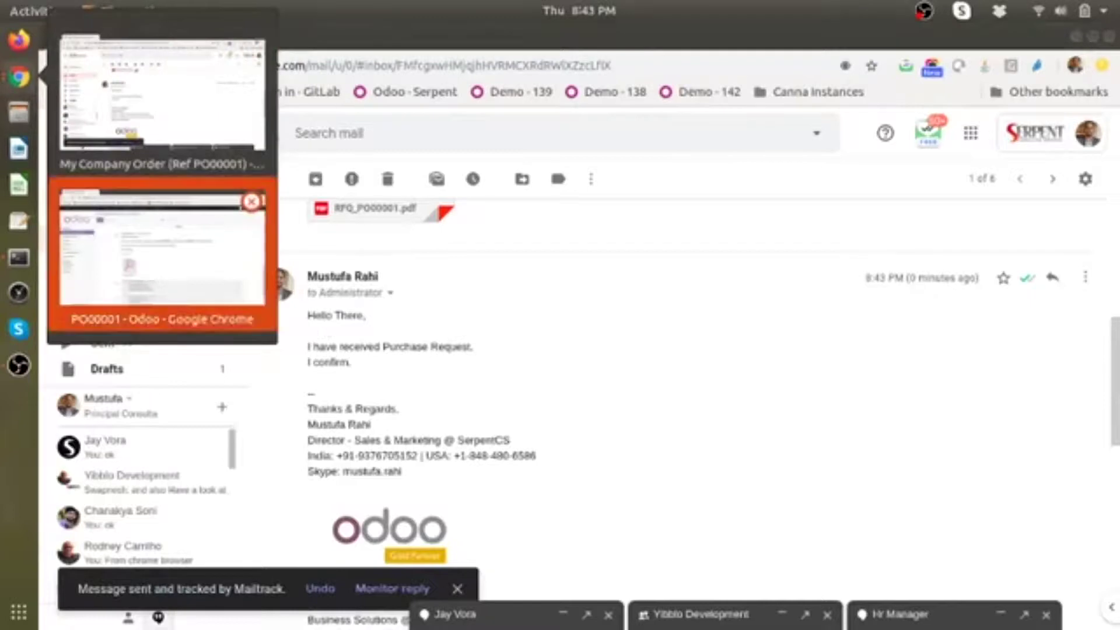
{"action": "left_click", "coordinate": [162, 250]}
{"action": "left_click", "coordinate": [315, 153]}
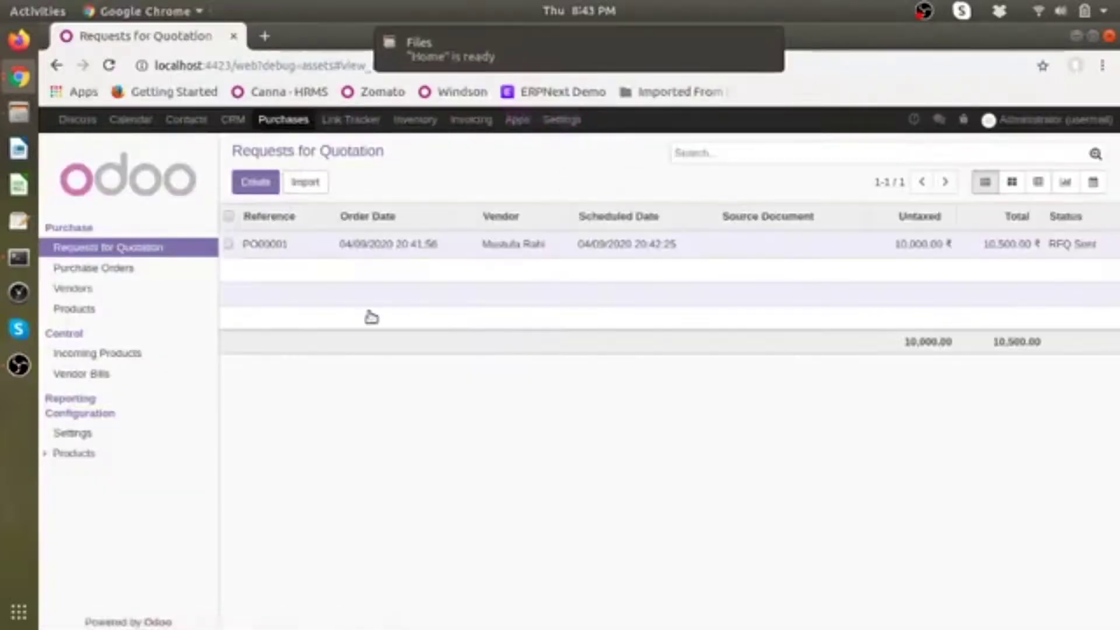
Step: Open quotation PO00001 and scroll through its chatter
{"action": "left_click", "coordinate": [294, 244]}
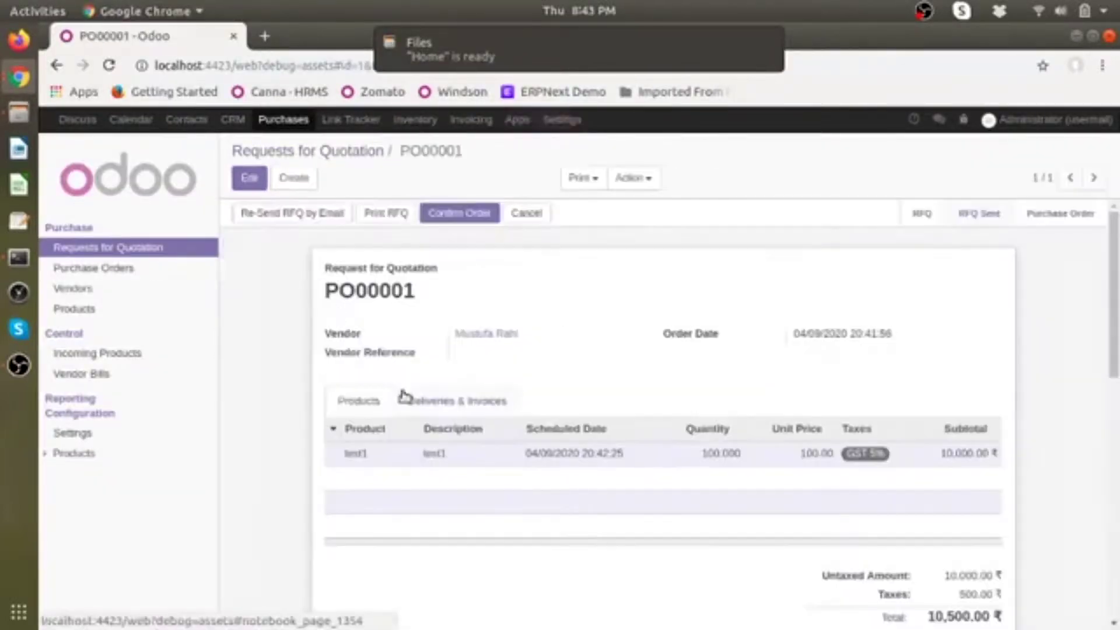
{"action": "scroll", "coordinate": [402, 395], "scroll_direction": "down", "scroll_amount": 5}
{"action": "scroll", "coordinate": [445, 434], "scroll_direction": "down", "scroll_amount": 3}
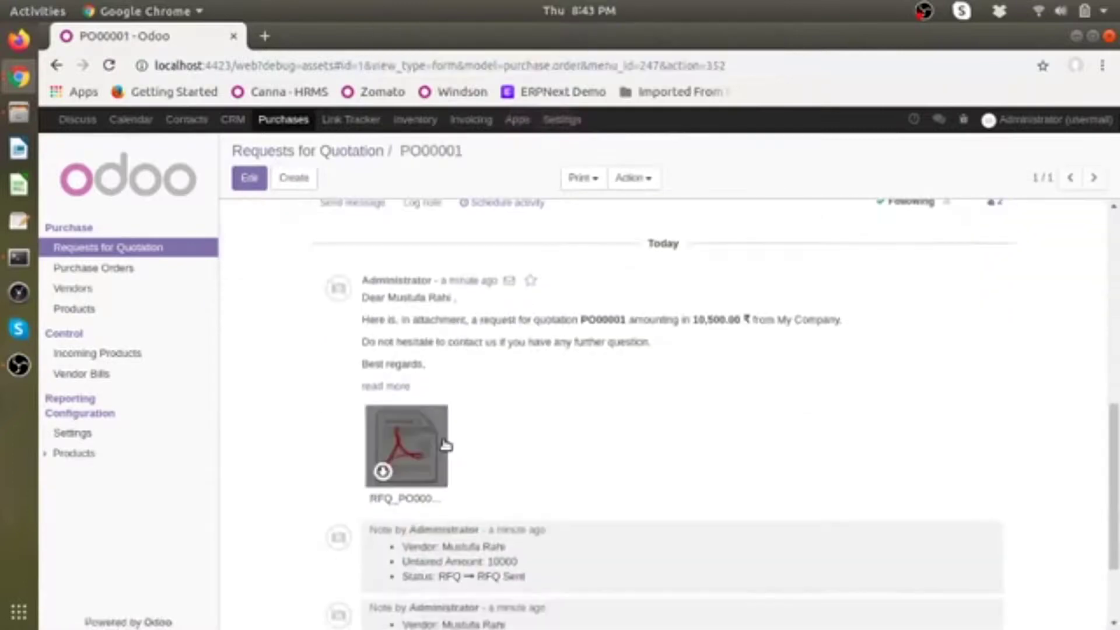
Step: Fetch Now on the Gmail incoming mail server, updating its last fetch to 04/09/2020 20:43:57
{"action": "left_click", "coordinate": [562, 119]}
{"action": "scroll", "coordinate": [96, 503], "scroll_direction": "down", "scroll_amount": 5}
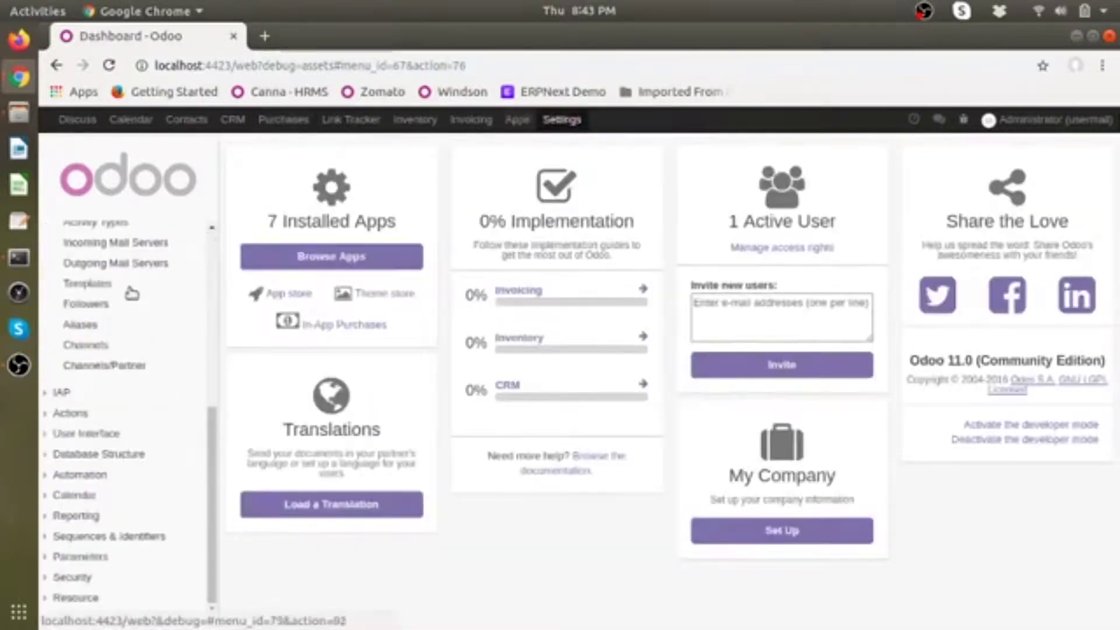
{"action": "left_click", "coordinate": [150, 244]}
{"action": "left_click", "coordinate": [322, 252]}
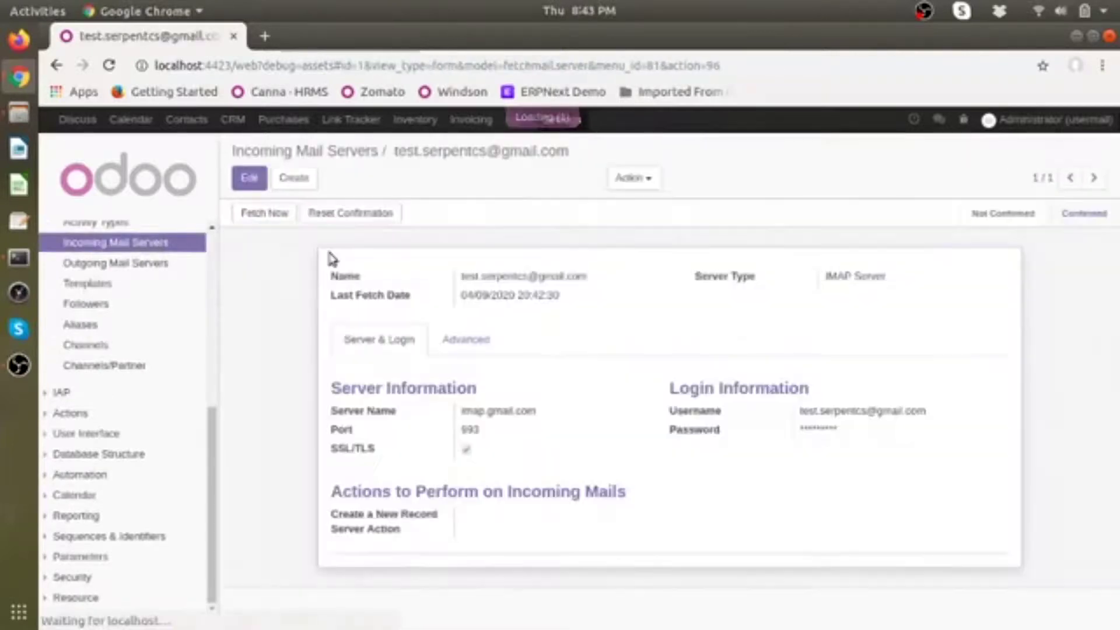
{"action": "left_click", "coordinate": [261, 213]}
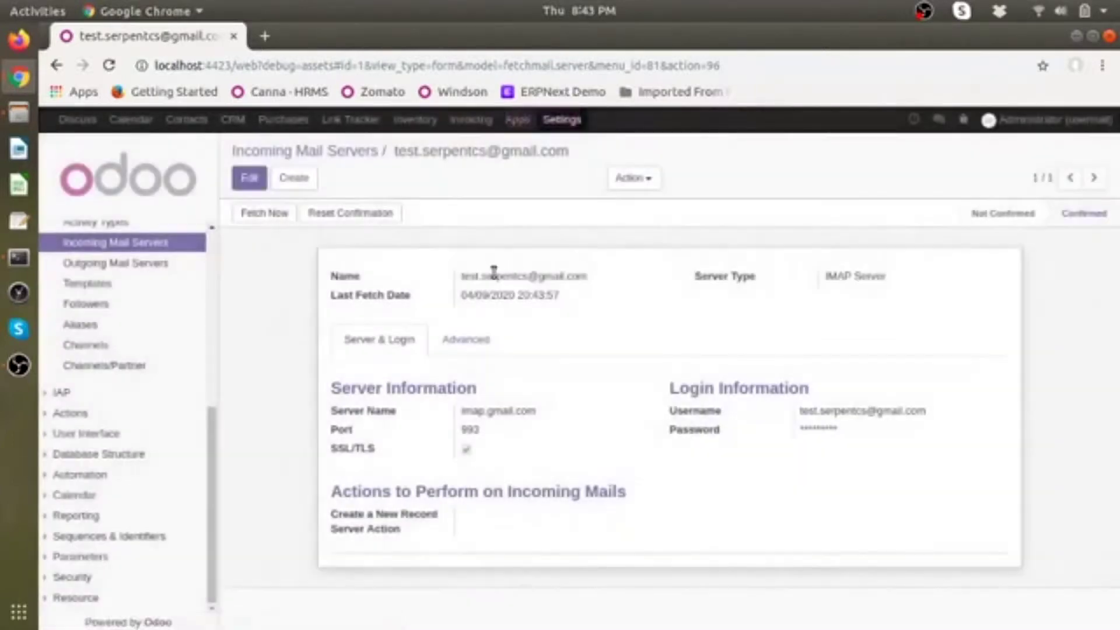
{"action": "left_click", "coordinate": [283, 119]}
Step: Scroll through PO00001's message history, then return to the quotation list
{"action": "left_click", "coordinate": [297, 242]}
{"action": "scroll", "coordinate": [372, 391], "scroll_direction": "down", "scroll_amount": 6}
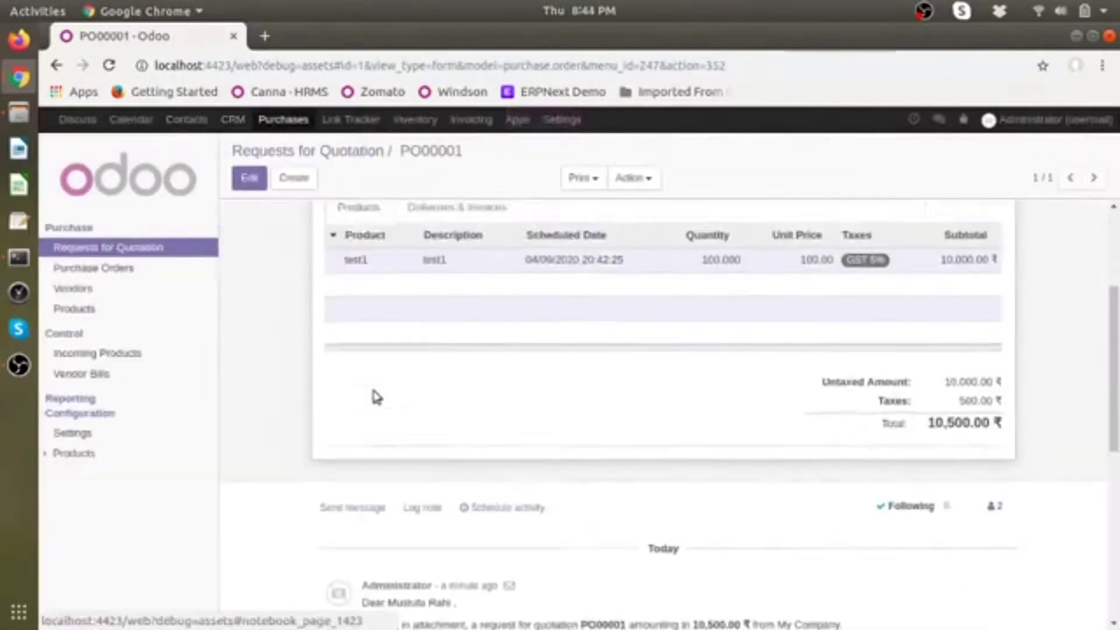
{"action": "scroll", "coordinate": [455, 455], "scroll_direction": "down", "scroll_amount": 5}
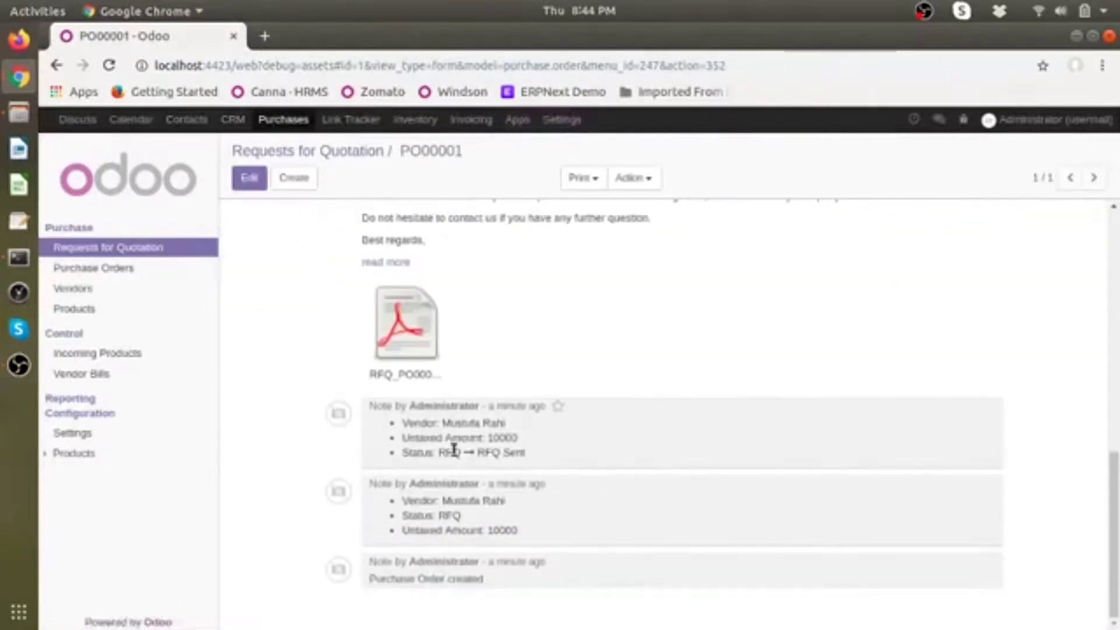
{"action": "scroll", "coordinate": [454, 449], "scroll_direction": "up", "scroll_amount": 6}
{"action": "scroll", "coordinate": [454, 450], "scroll_direction": "up", "scroll_amount": 1}
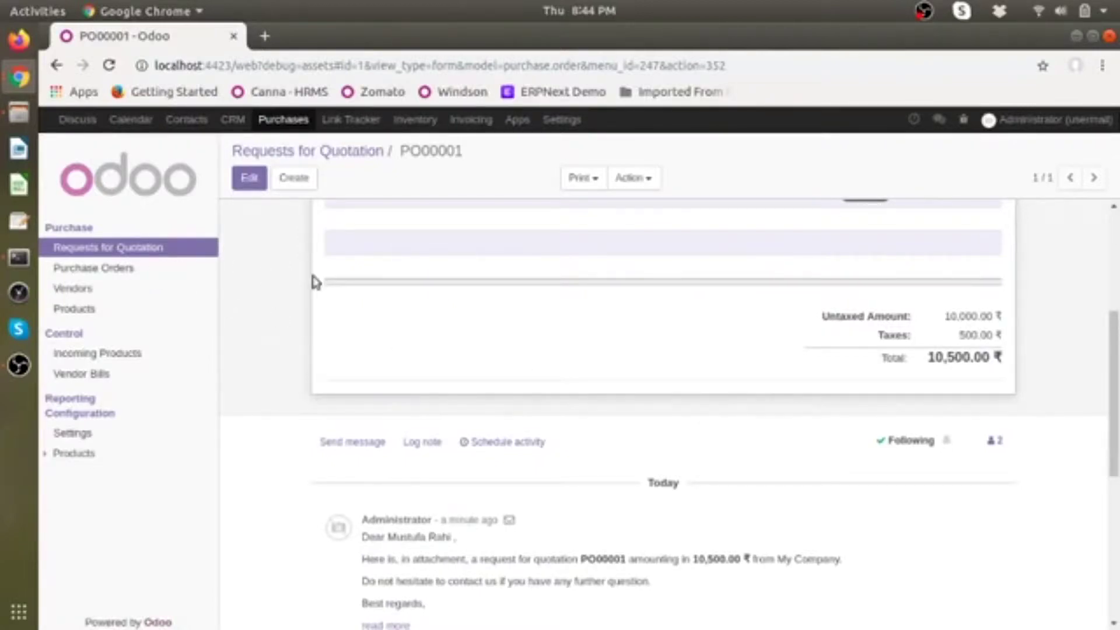
{"action": "left_click", "coordinate": [357, 154]}
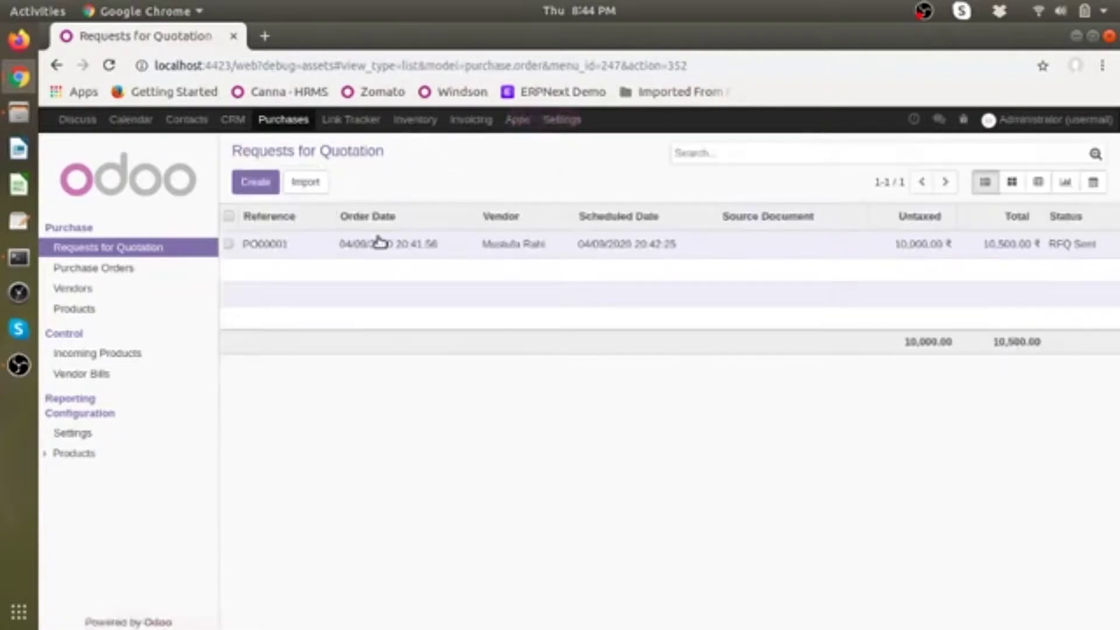
Step: Check the conversations and scheduled activities menus, then reopen the Requests for Quotation list
{"action": "left_click", "coordinate": [940, 120]}
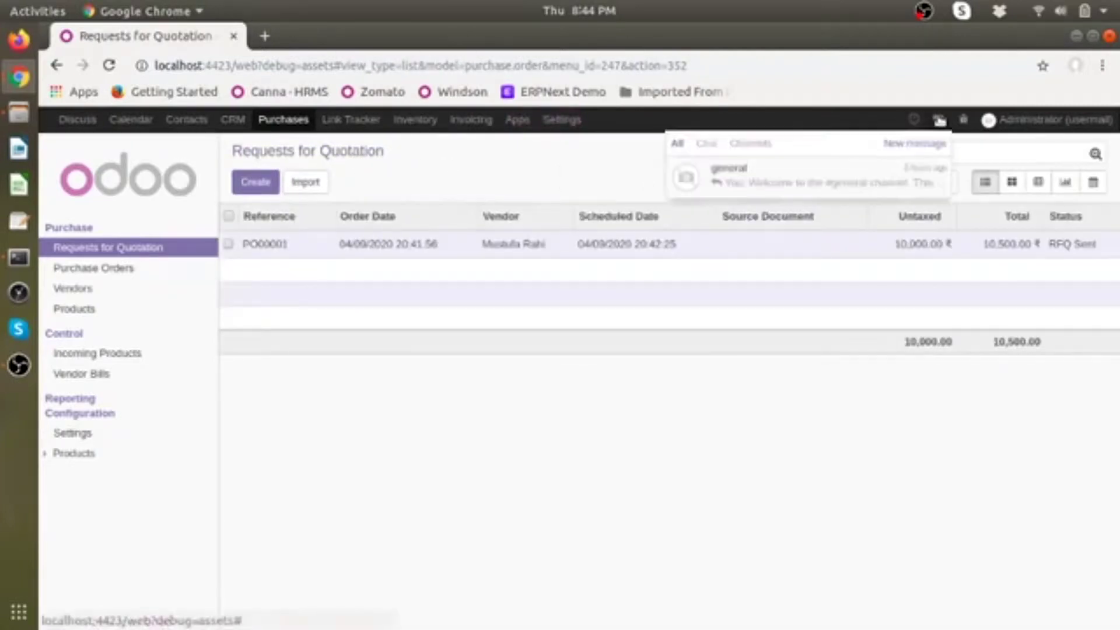
{"action": "left_click", "coordinate": [939, 120]}
{"action": "left_click", "coordinate": [913, 119]}
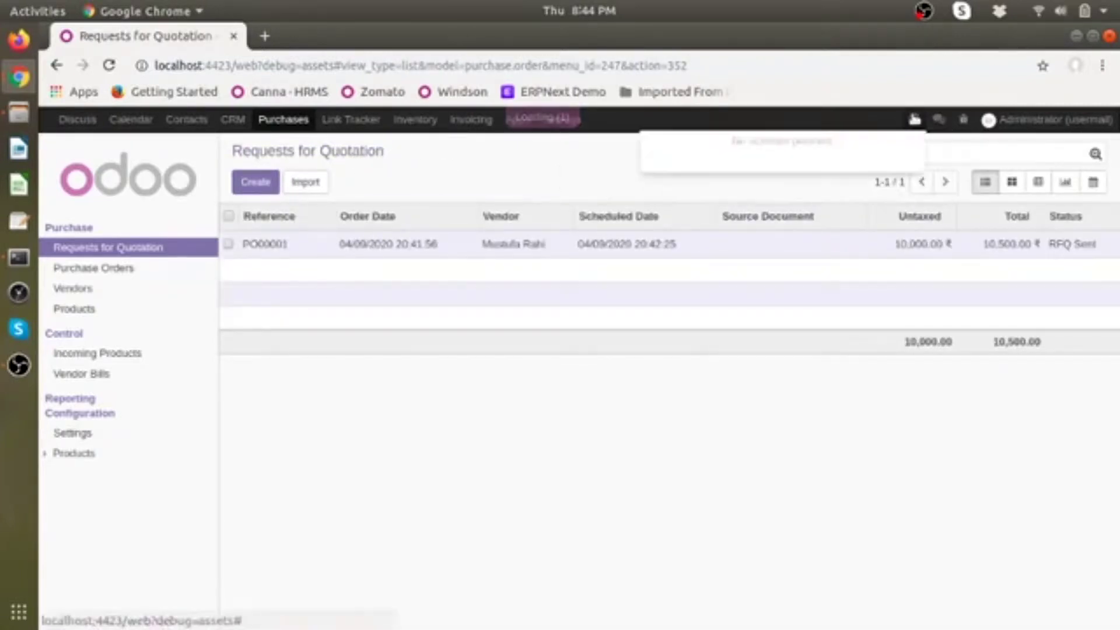
{"action": "left_click", "coordinate": [528, 175]}
{"action": "left_click", "coordinate": [232, 120]}
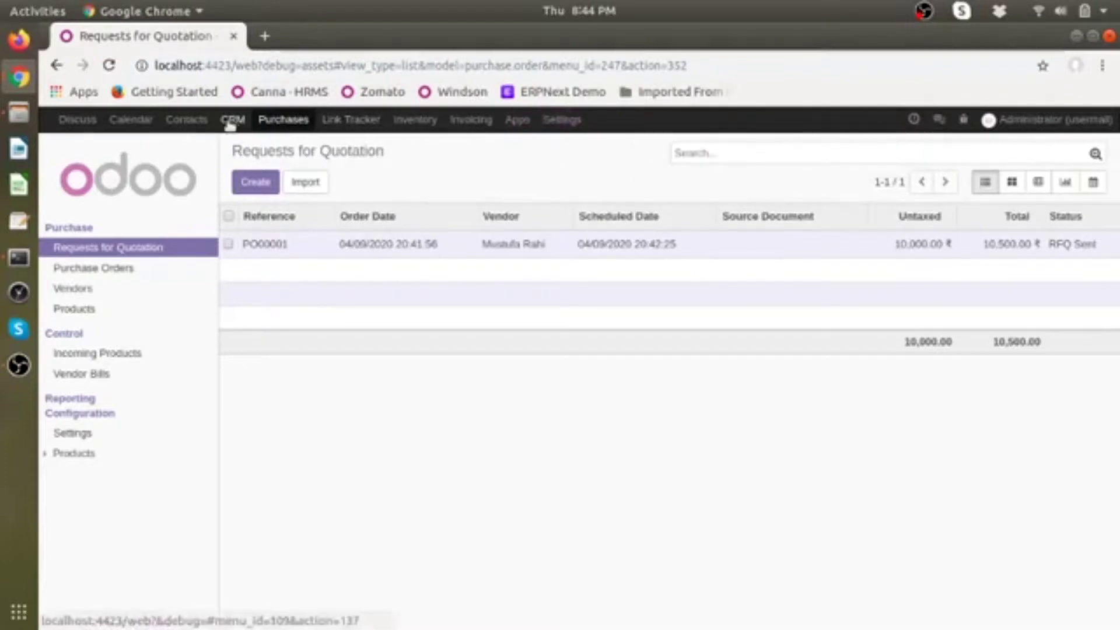
{"action": "left_click", "coordinate": [284, 120]}
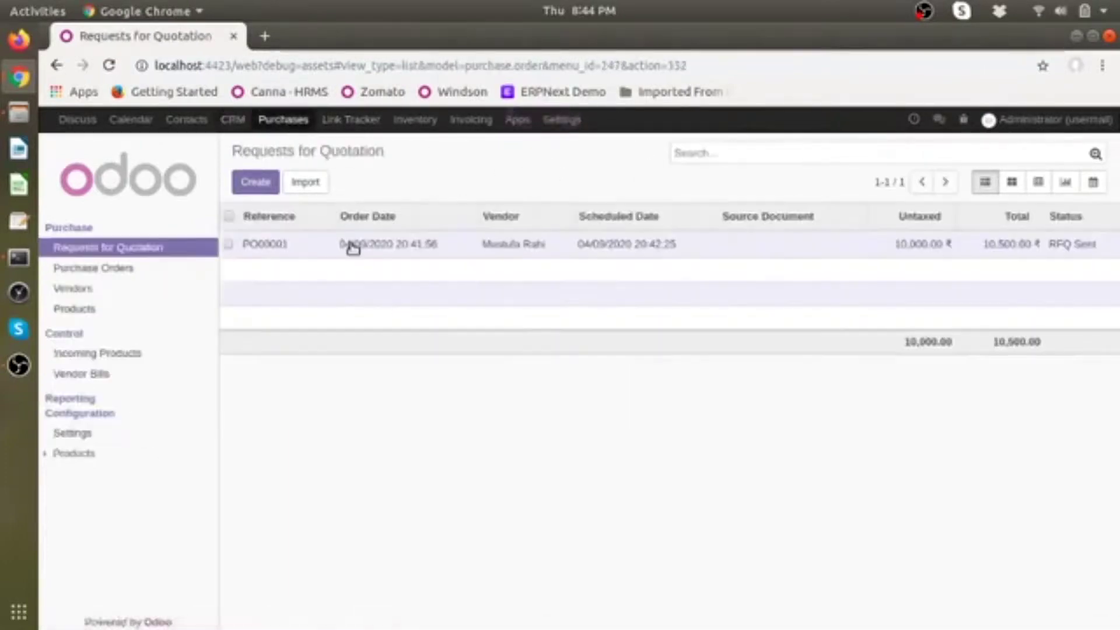
Step: Reopen request for quotation PO00001 and scroll its chatter again
{"action": "left_click", "coordinate": [350, 314]}
{"action": "scroll", "coordinate": [403, 360], "scroll_direction": "down", "scroll_amount": 5}
{"action": "scroll", "coordinate": [402, 359], "scroll_direction": "down", "scroll_amount": 5}
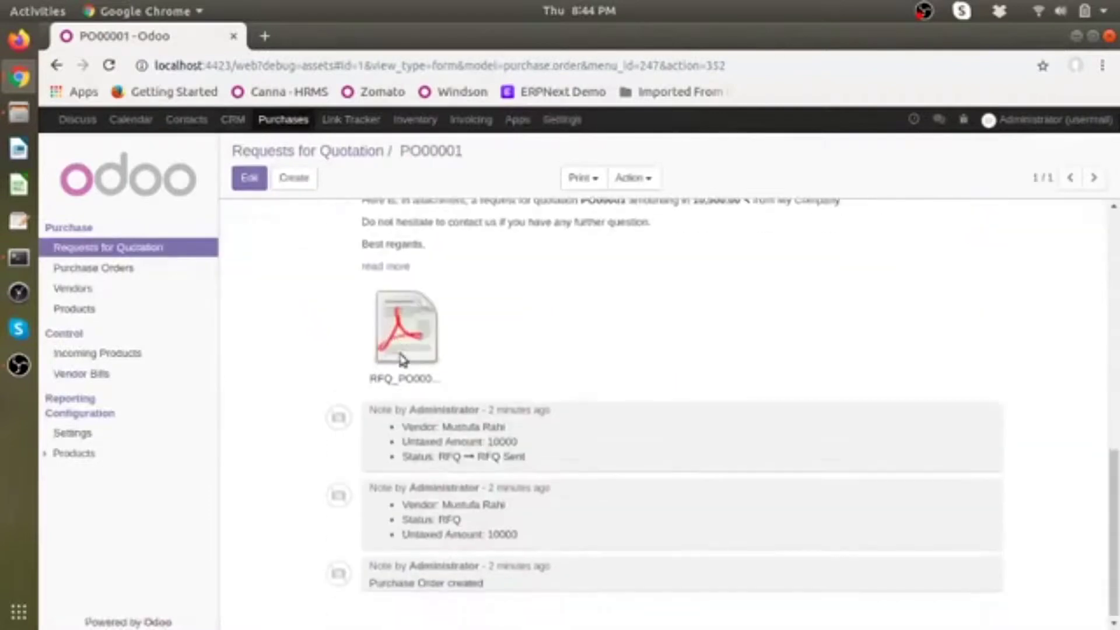
{"action": "scroll", "coordinate": [400, 357], "scroll_direction": "up", "scroll_amount": 10}
Step: Check the Gmail inbox, then switch back to the PO00001 Odoo window
{"action": "left_click", "coordinate": [19, 77]}
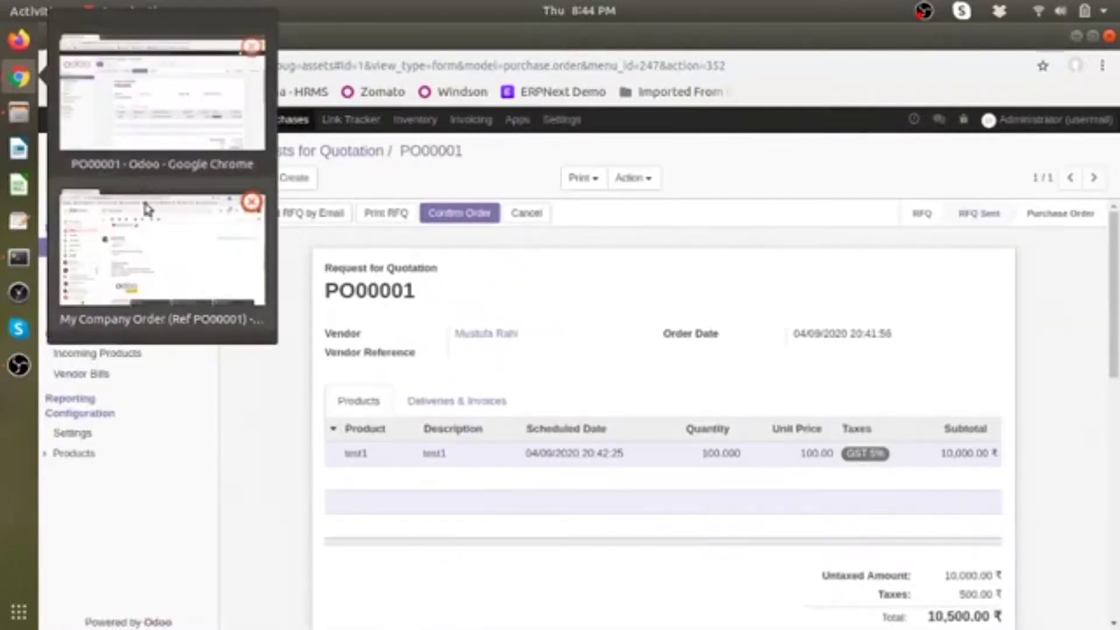
{"action": "left_click", "coordinate": [155, 221]}
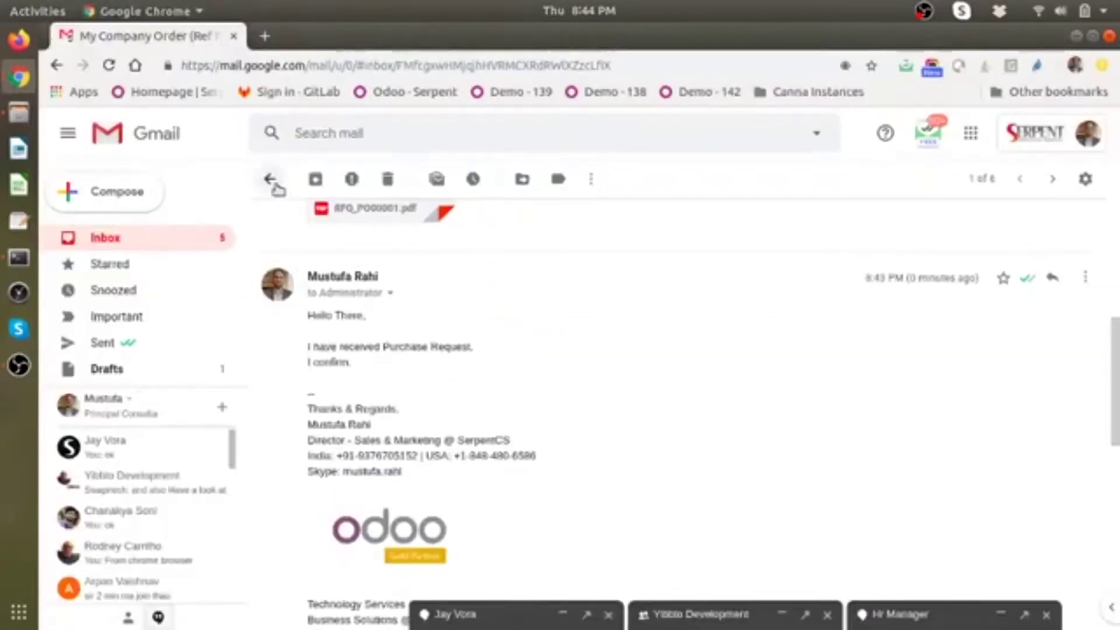
{"action": "left_click", "coordinate": [270, 178]}
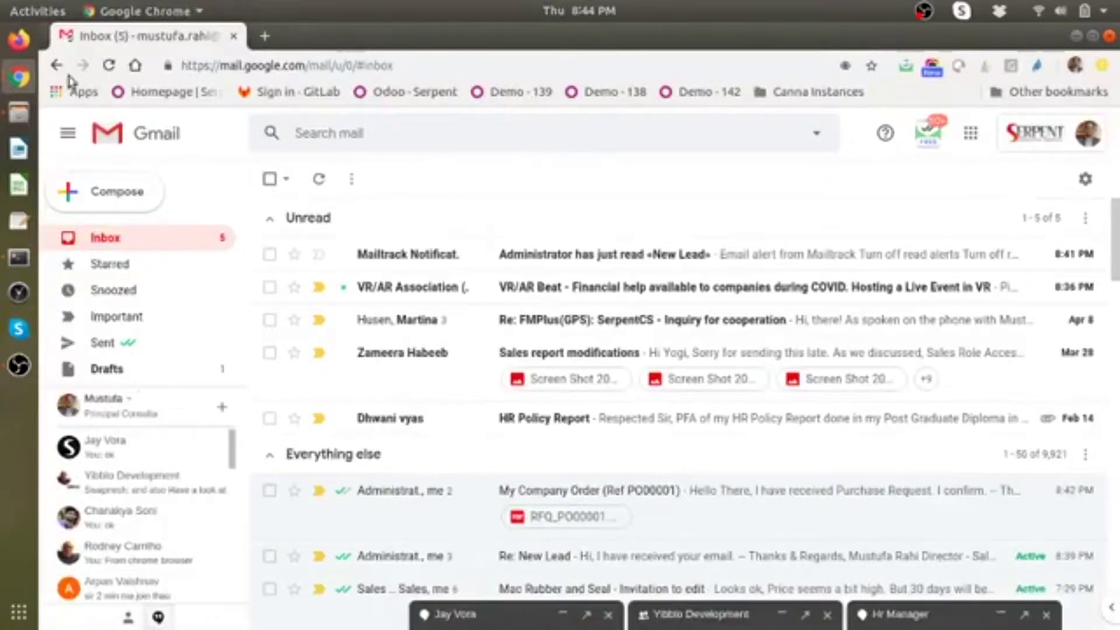
{"action": "left_click", "coordinate": [19, 77]}
{"action": "left_click", "coordinate": [194, 252]}
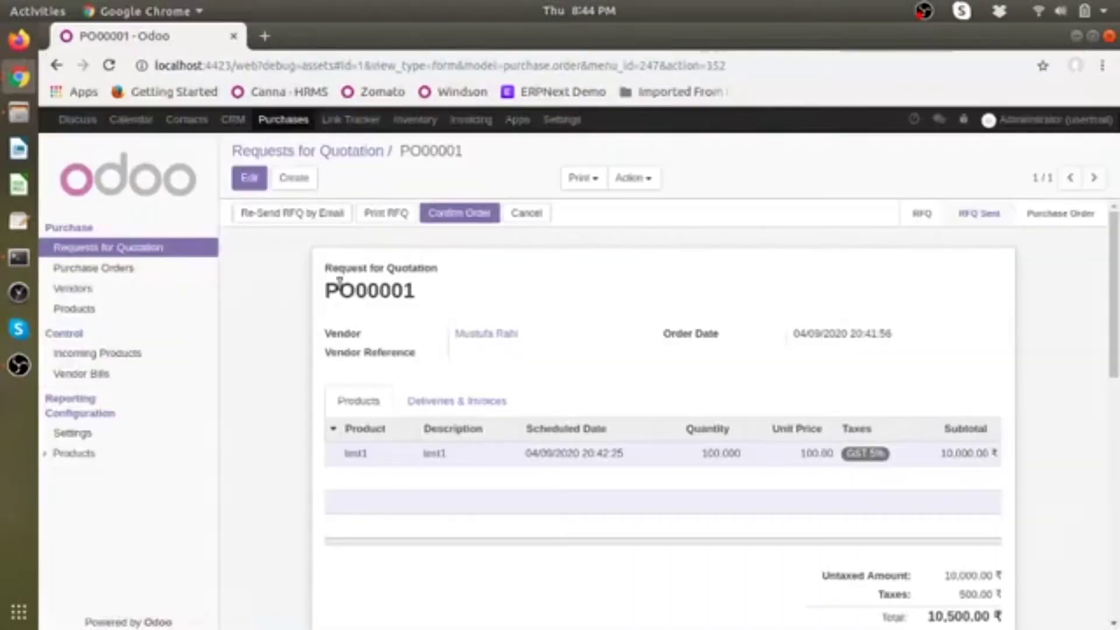
Step: Reload the PO00001 page and scroll its chatter for the vendor's reply
{"action": "scroll", "coordinate": [443, 341], "scroll_direction": "down", "scroll_amount": 5}
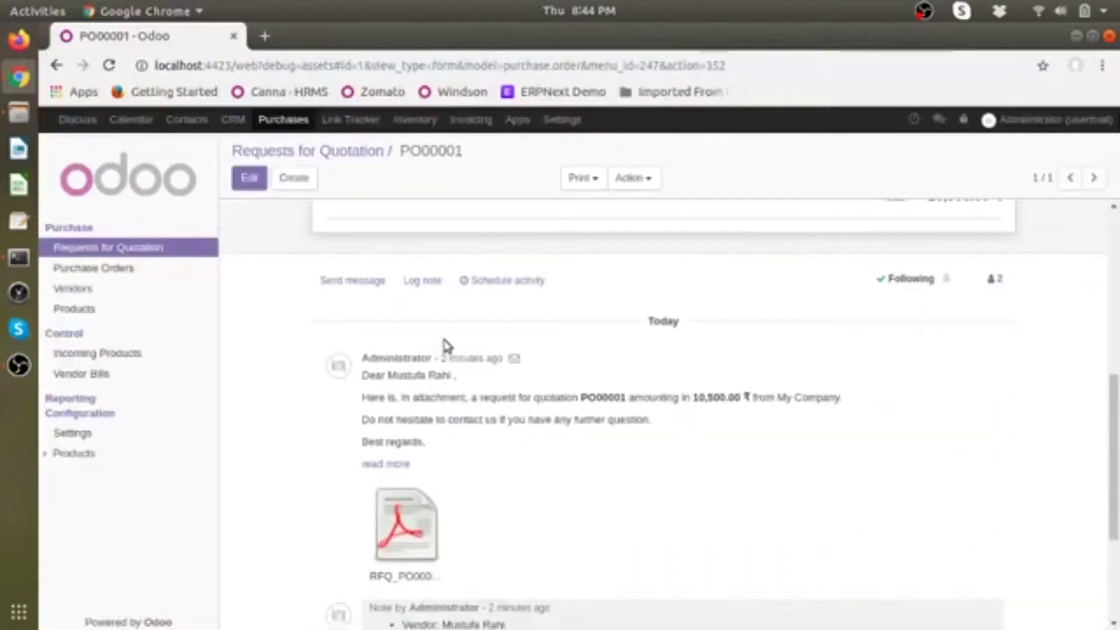
{"action": "left_click", "coordinate": [109, 65]}
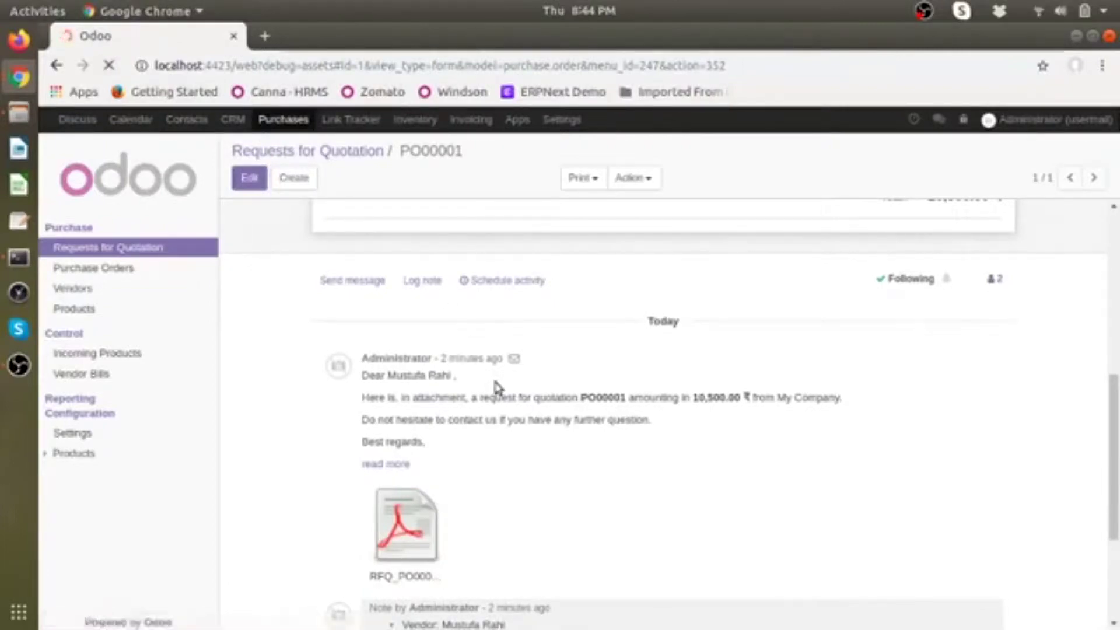
{"action": "scroll", "coordinate": [503, 423], "scroll_direction": "down", "scroll_amount": 10}
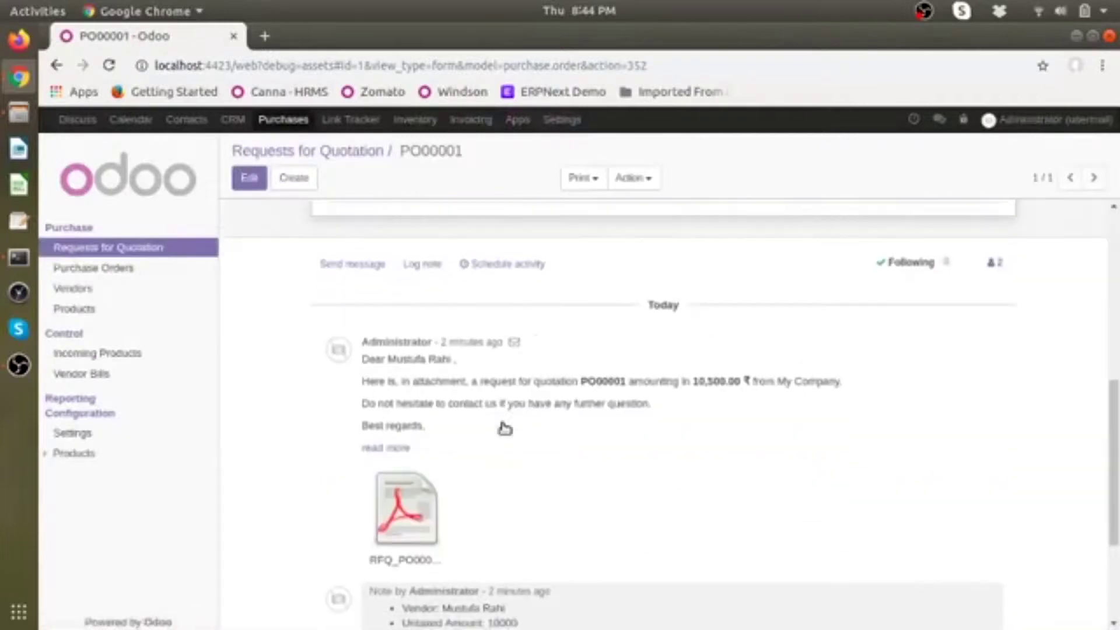
{"action": "scroll", "coordinate": [504, 424], "scroll_direction": "down", "scroll_amount": 5}
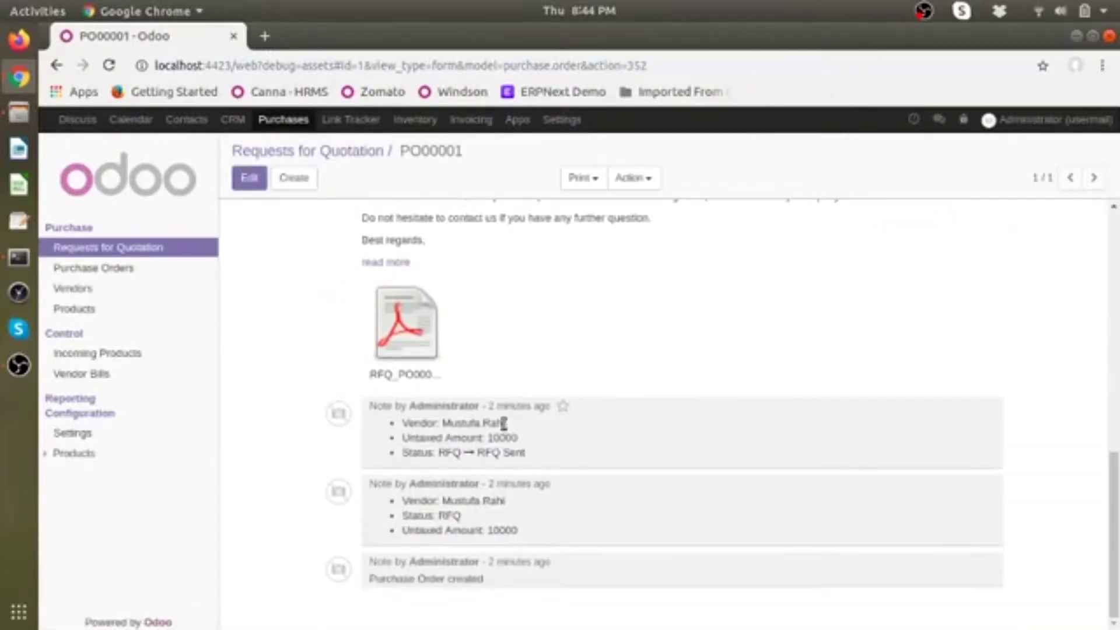
{"action": "scroll", "coordinate": [504, 423], "scroll_direction": "up", "scroll_amount": 15}
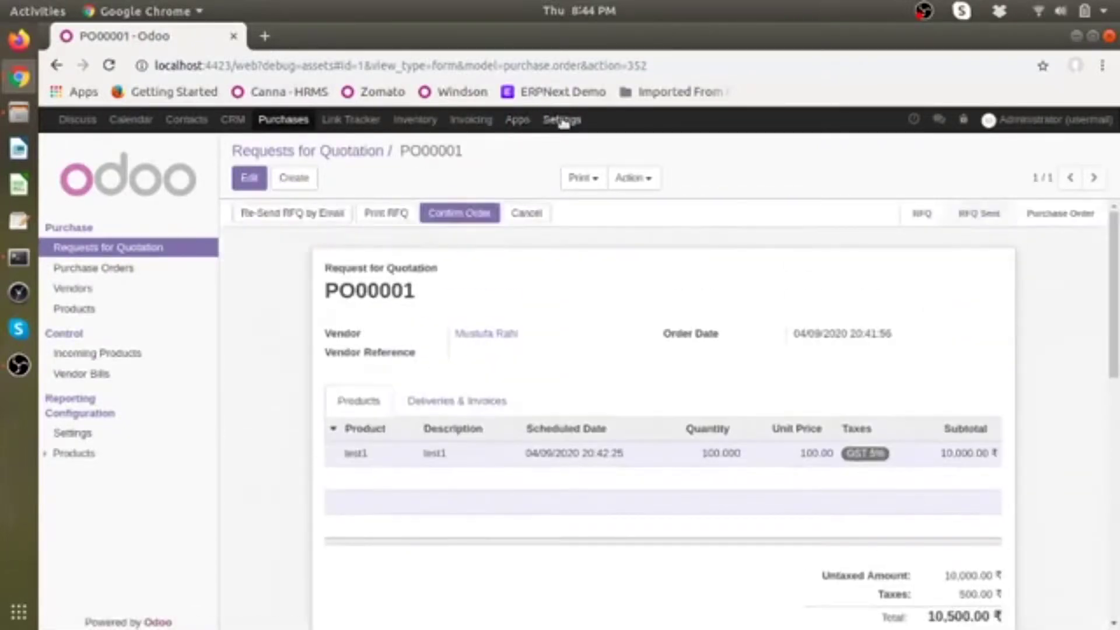
Step: Fetch Now on the Gmail IMAP incoming server, updating its last fetch to 04/09/2020 20:45:01
{"action": "left_click", "coordinate": [560, 120]}
{"action": "scroll", "coordinate": [112, 487], "scroll_direction": "down", "scroll_amount": 3}
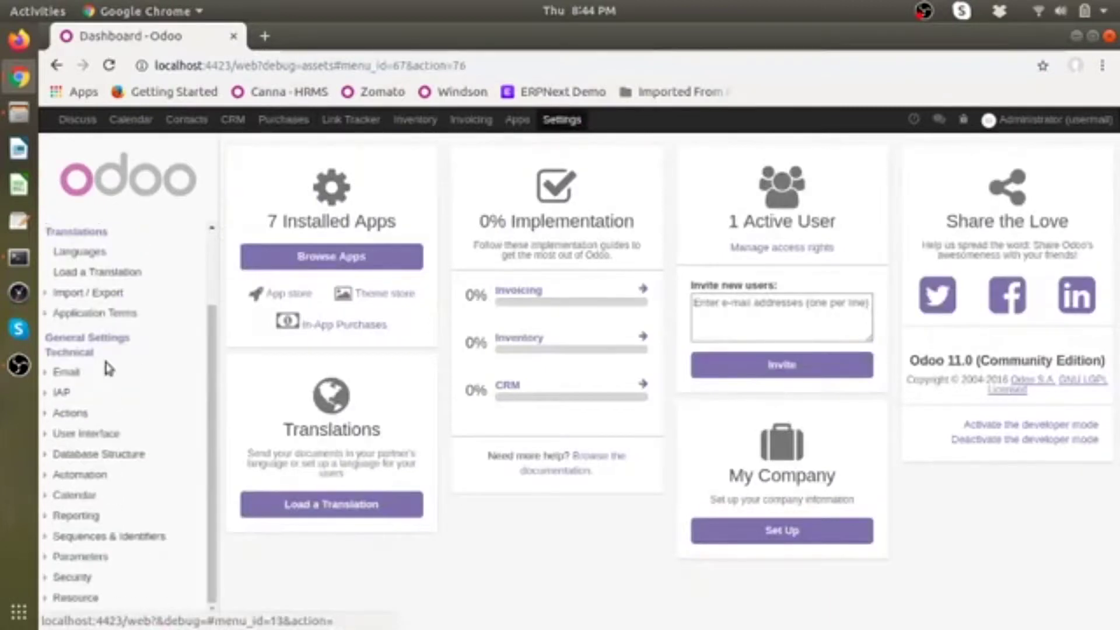
{"action": "left_click", "coordinate": [108, 372]}
{"action": "left_click", "coordinate": [151, 497]}
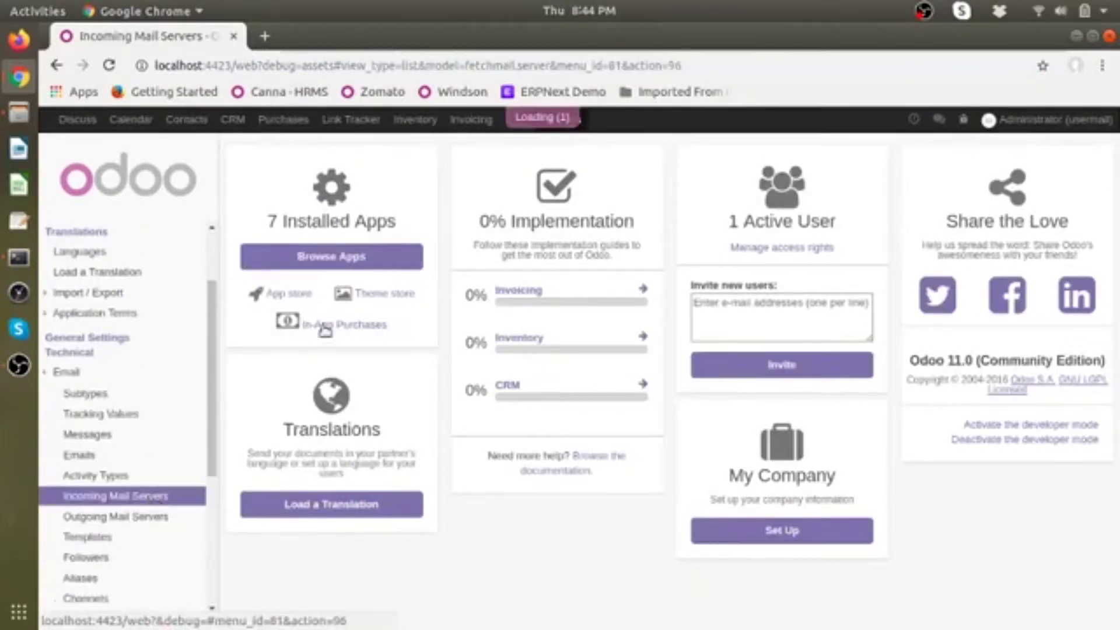
{"action": "left_click", "coordinate": [335, 248]}
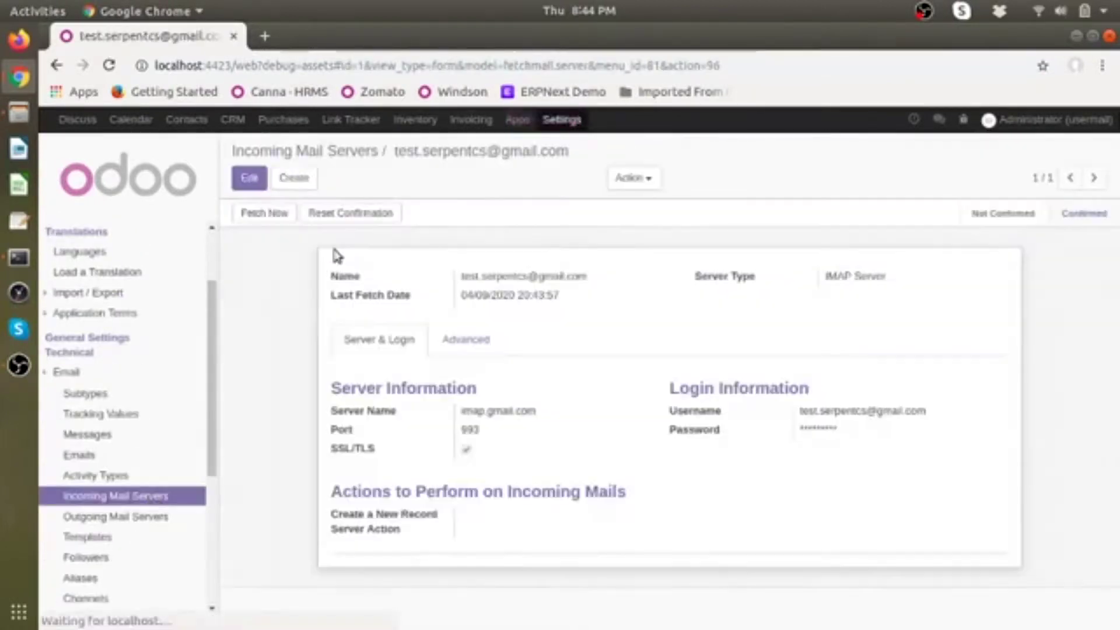
{"action": "left_click", "coordinate": [260, 213]}
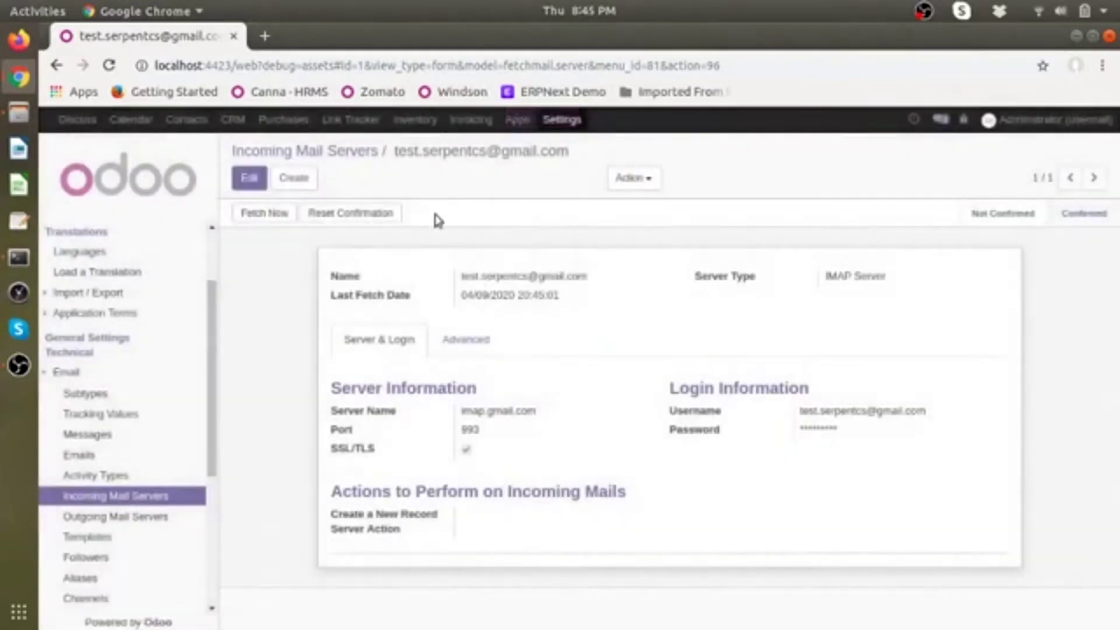
{"action": "left_click", "coordinate": [283, 121]}
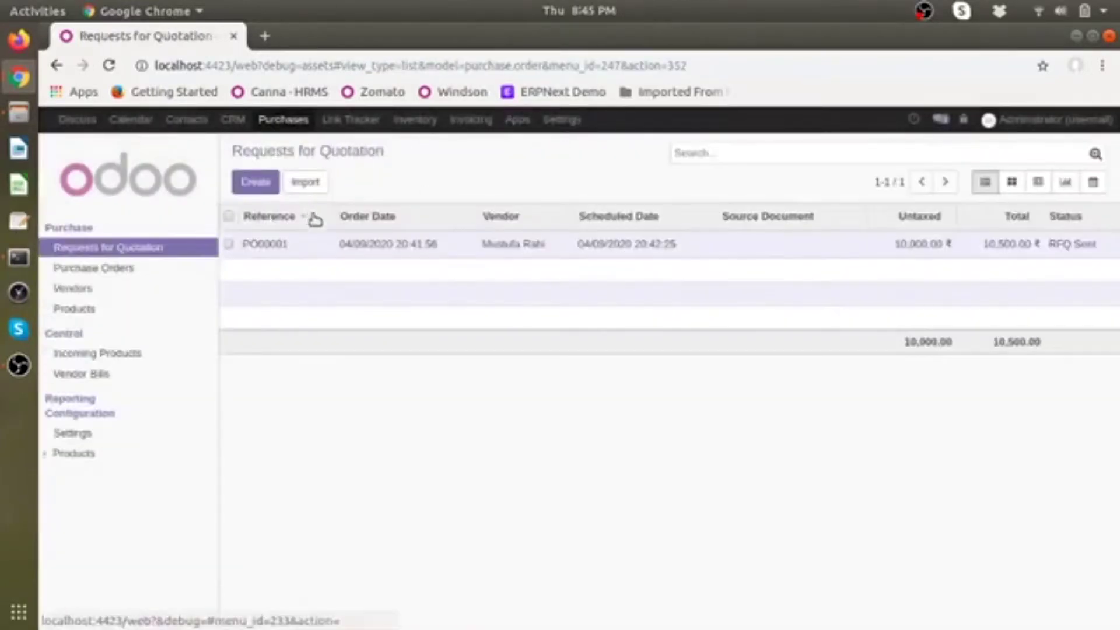
{"action": "left_click", "coordinate": [328, 244]}
{"action": "scroll", "coordinate": [418, 393], "scroll_direction": "down", "scroll_amount": 10}
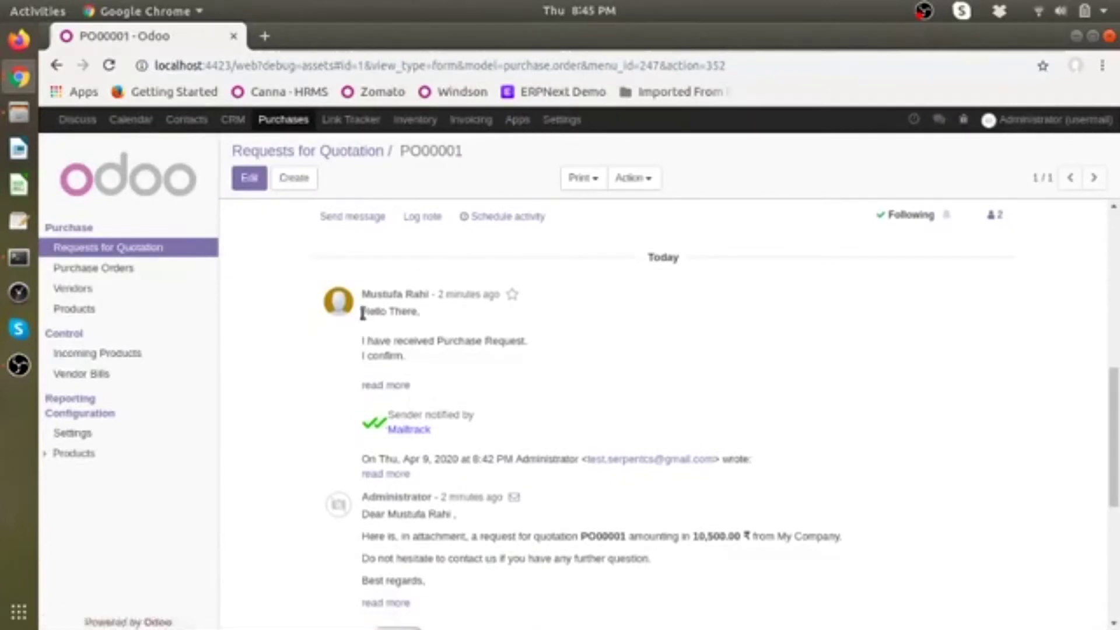
{"action": "left_click_drag", "start_coordinate": [363, 313], "coordinate": [451, 357]}
{"action": "left_click", "coordinate": [451, 357]}
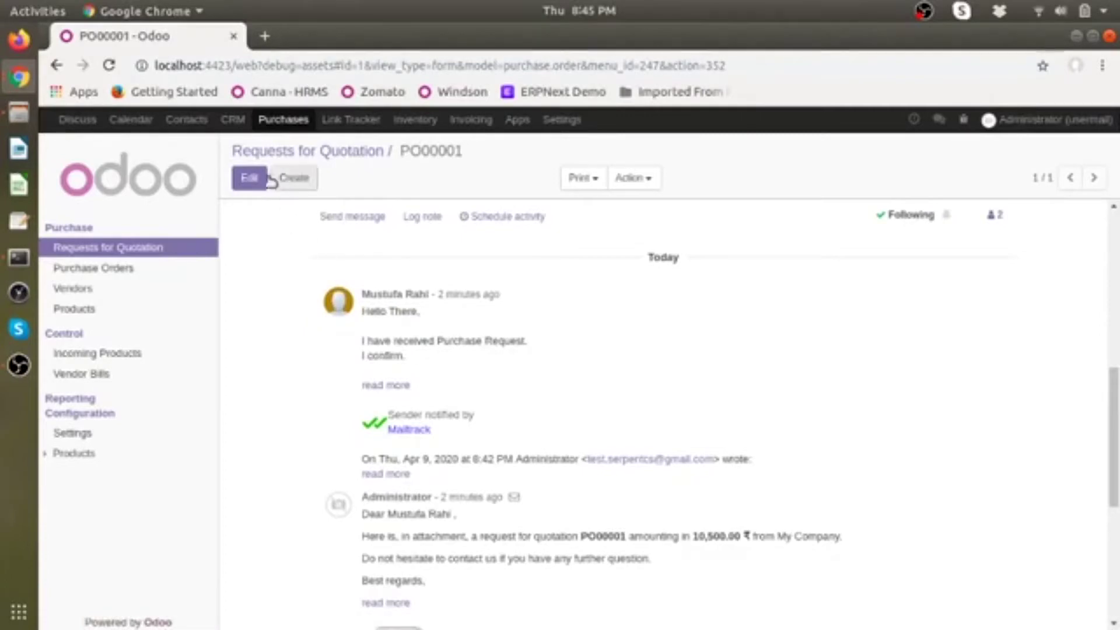
{"action": "left_click", "coordinate": [233, 121]}
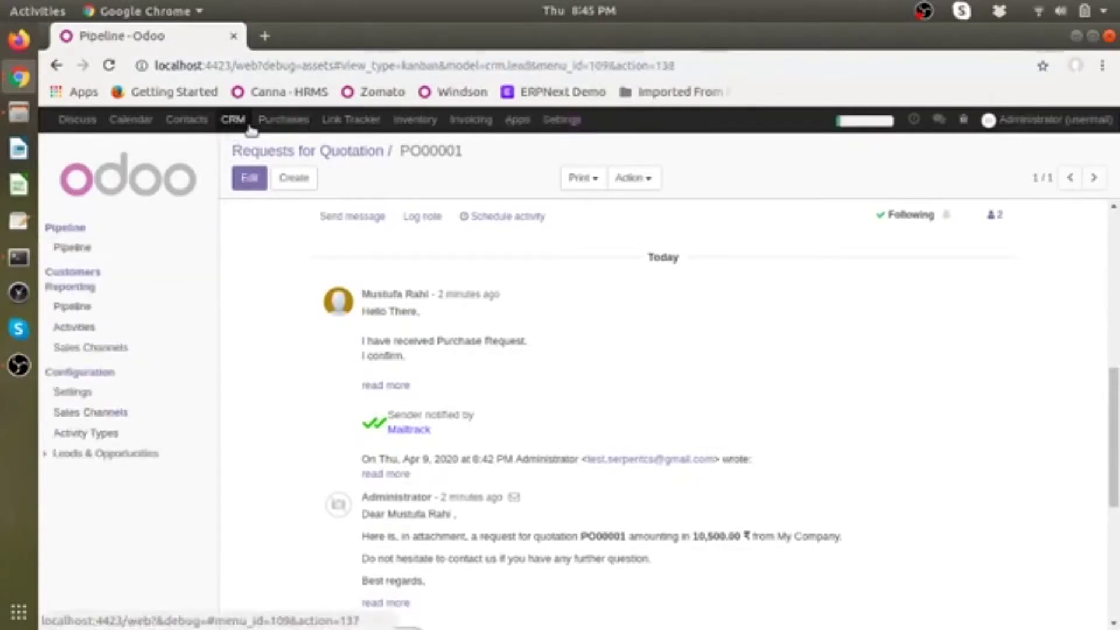
{"action": "left_click", "coordinate": [283, 120]}
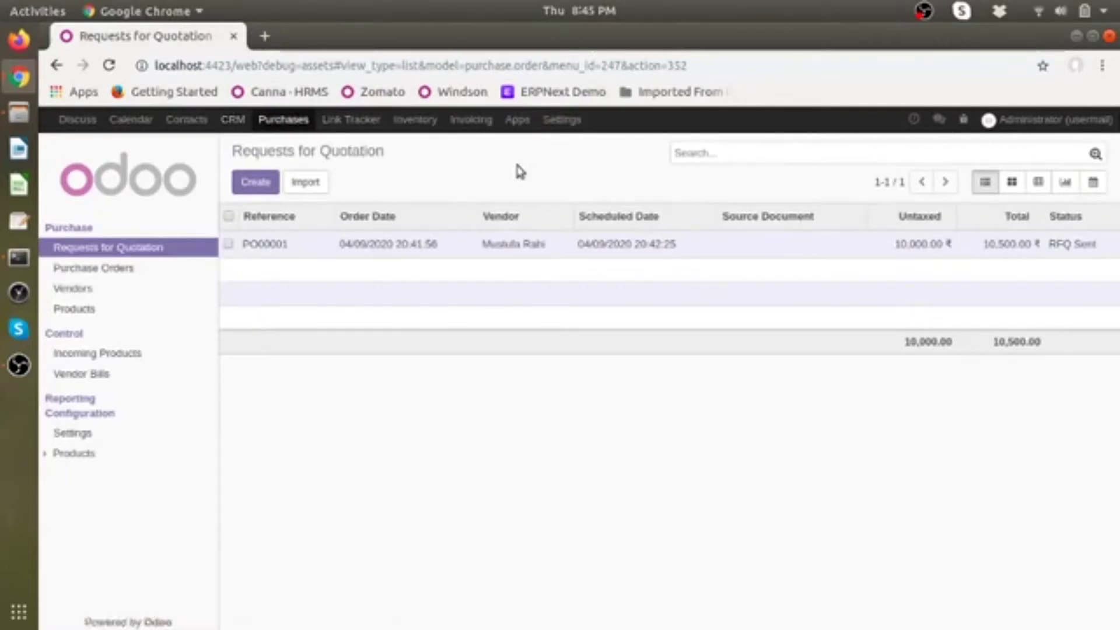
Step: Open the Administrator user's E-Mail Configuration tab to review its incoming and outgoing servers
{"action": "left_click", "coordinate": [562, 122]}
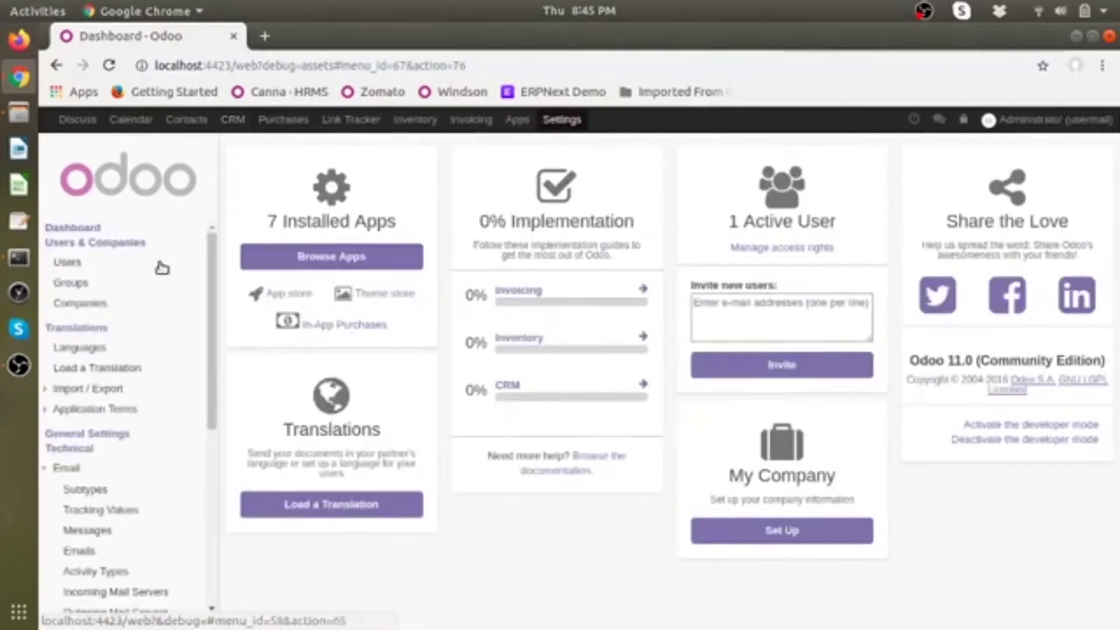
{"action": "left_click", "coordinate": [162, 268]}
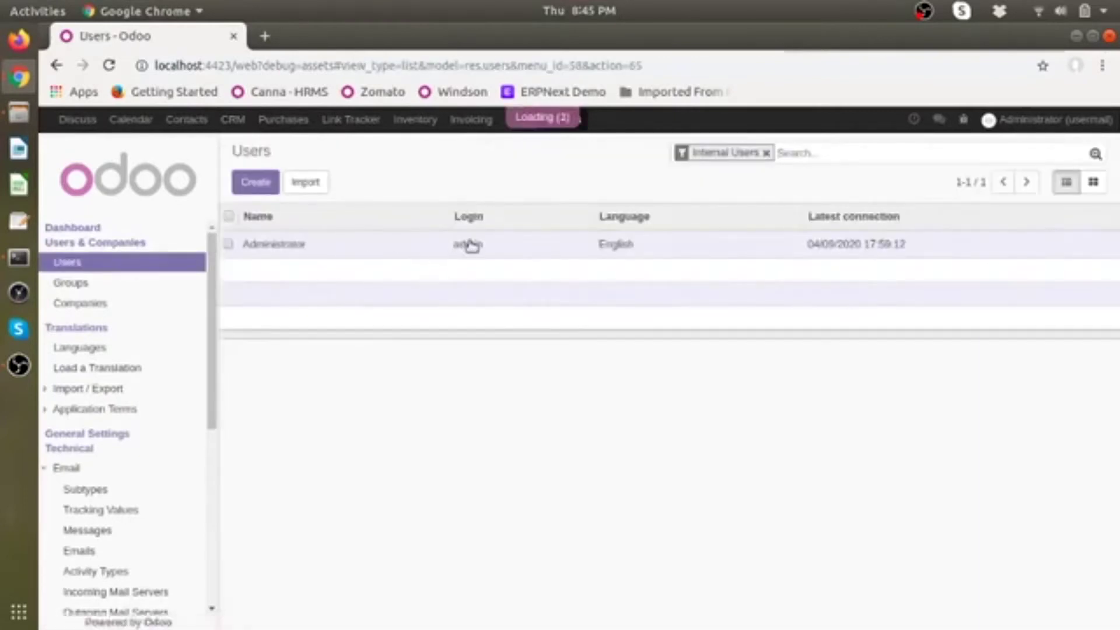
{"action": "left_click", "coordinate": [471, 245]}
{"action": "left_click", "coordinate": [548, 382]}
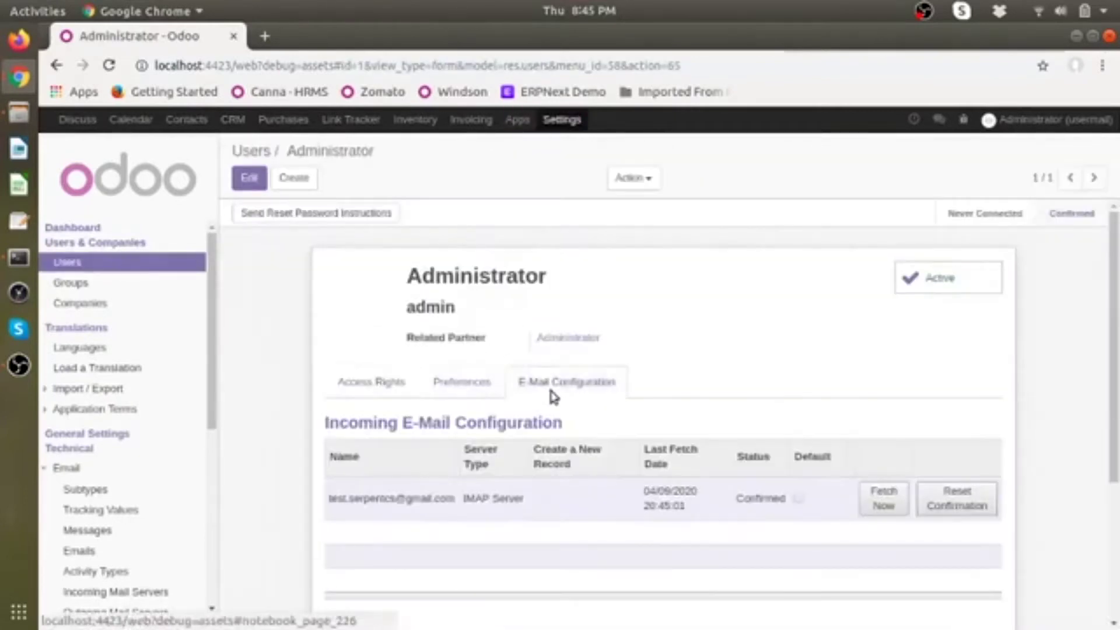
{"action": "scroll", "coordinate": [548, 384], "scroll_direction": "down", "scroll_amount": 4}
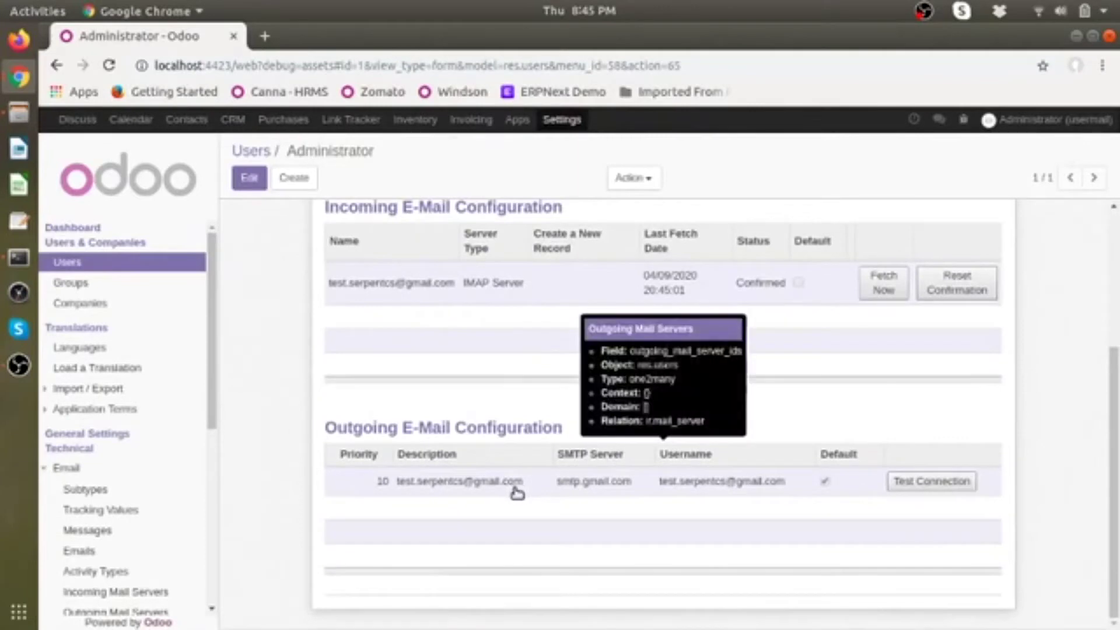
{"action": "scroll", "coordinate": [516, 491], "scroll_direction": "up", "scroll_amount": 2}
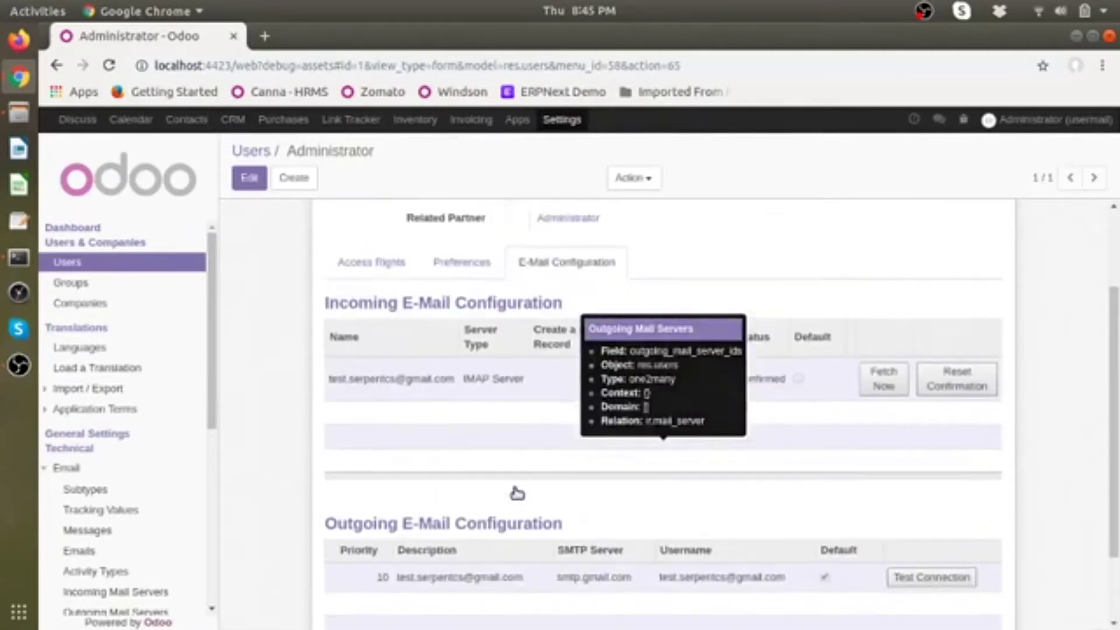
{"action": "scroll", "coordinate": [515, 492], "scroll_direction": "down", "scroll_amount": 2}
{"action": "scroll", "coordinate": [517, 487], "scroll_direction": "up", "scroll_amount": 1}
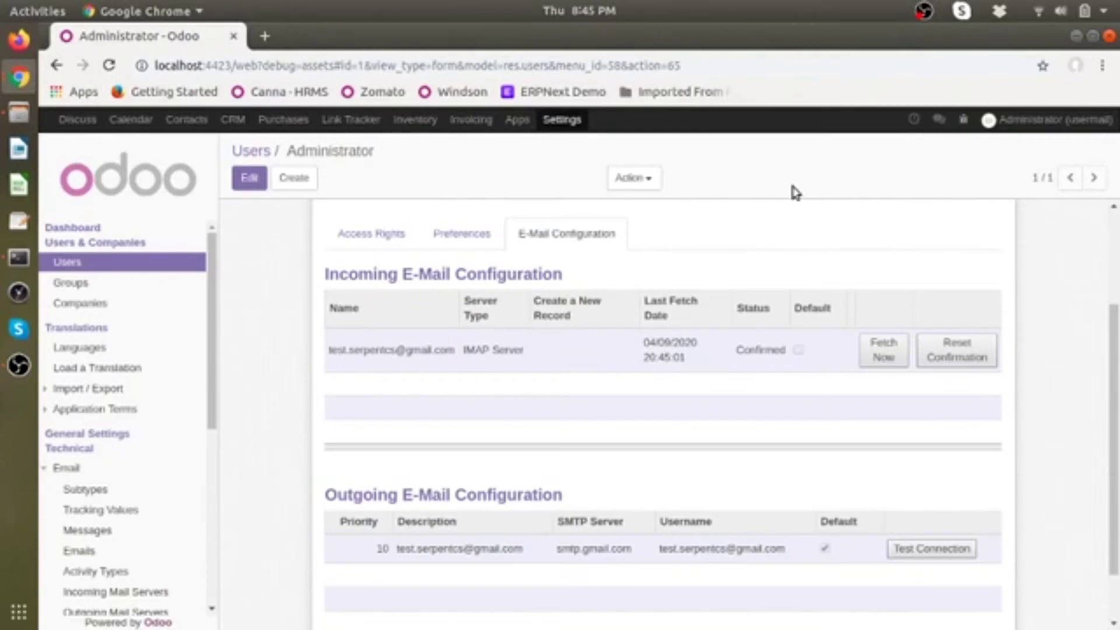
{"action": "left_click", "coordinate": [922, 11]}
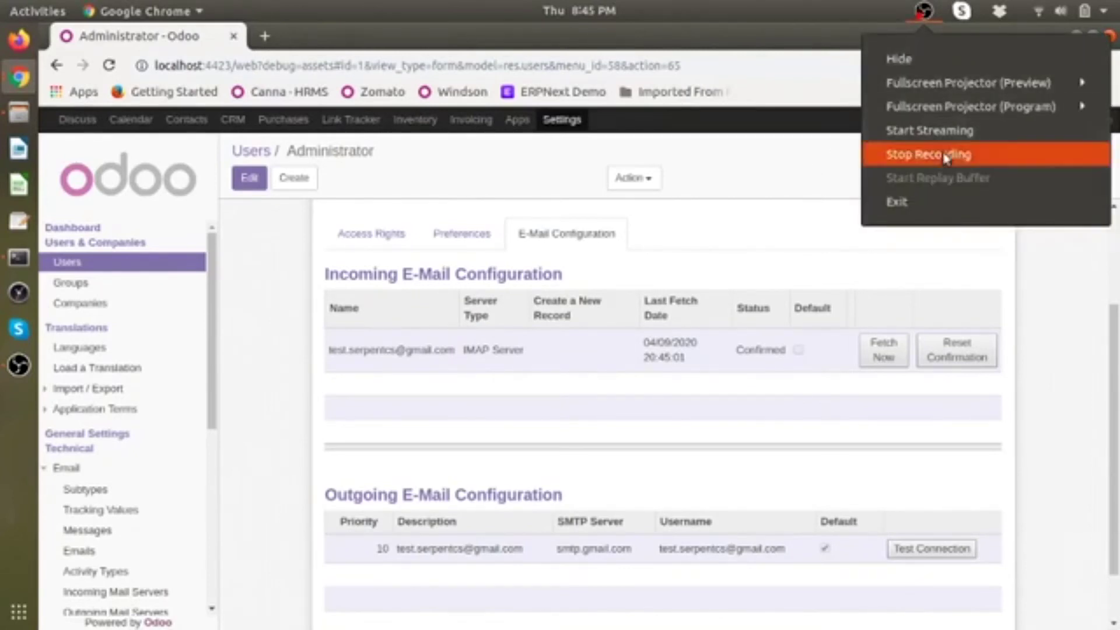
{"action": "left_click", "coordinate": [961, 155]}
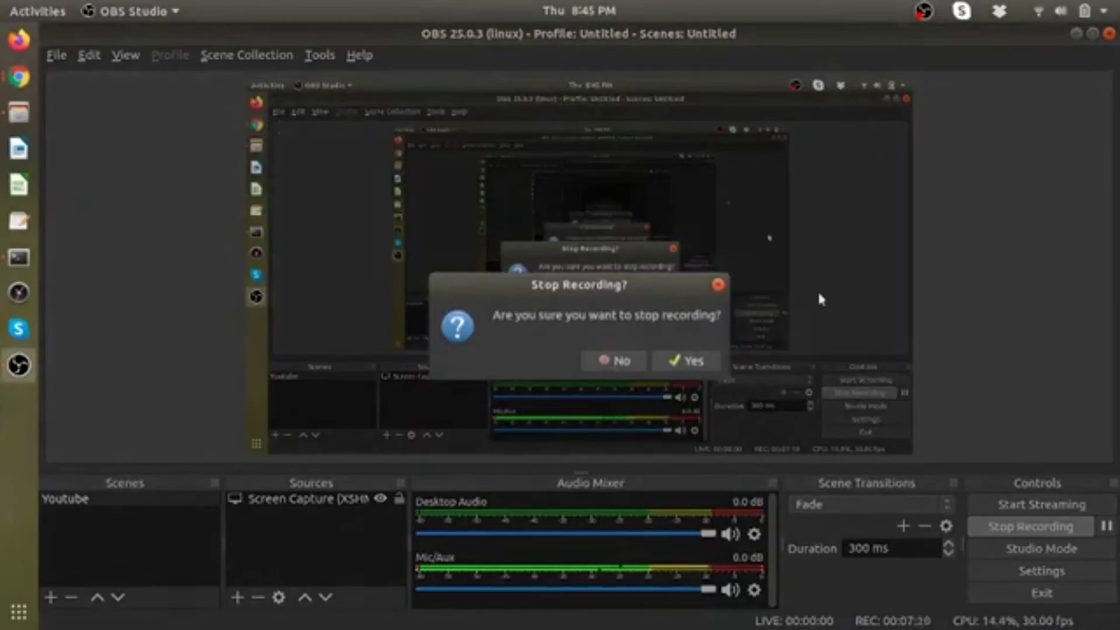
{"action": "left_click", "coordinate": [689, 361]}
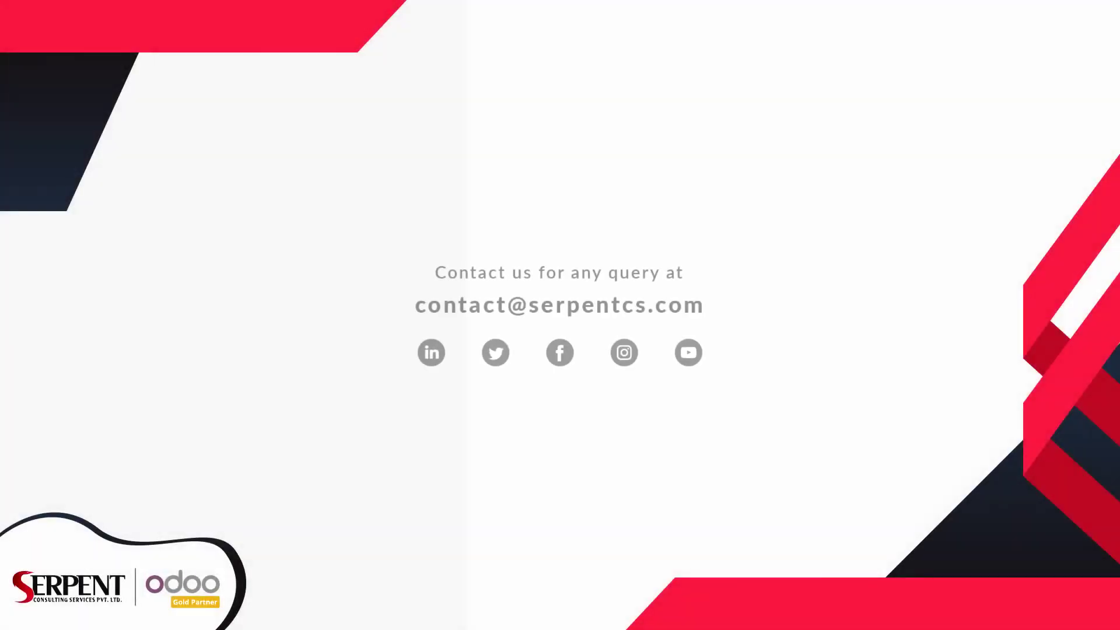